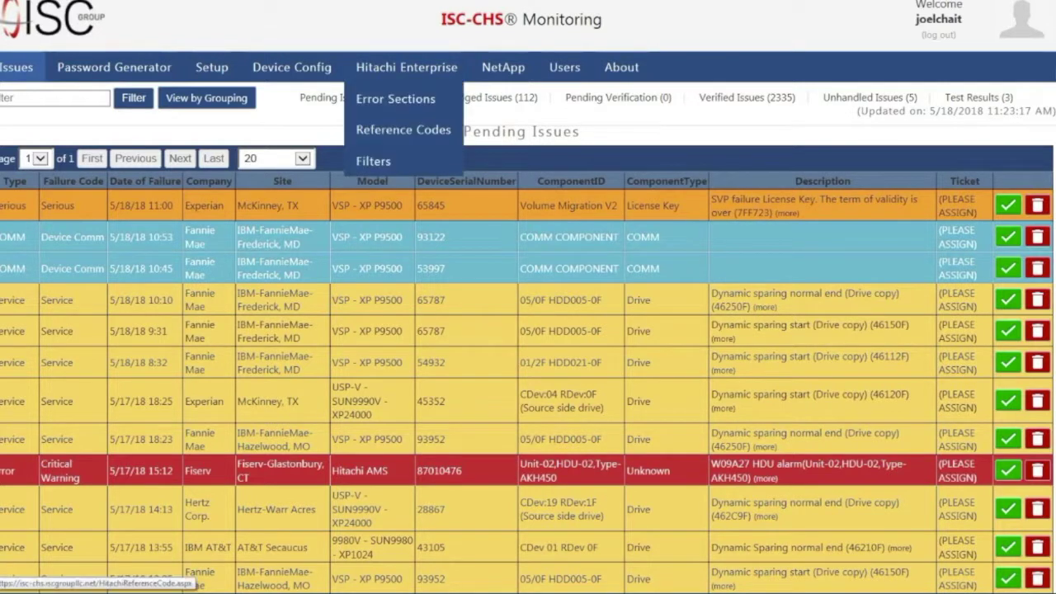
left_click_drag(442, 19, 602, 19)
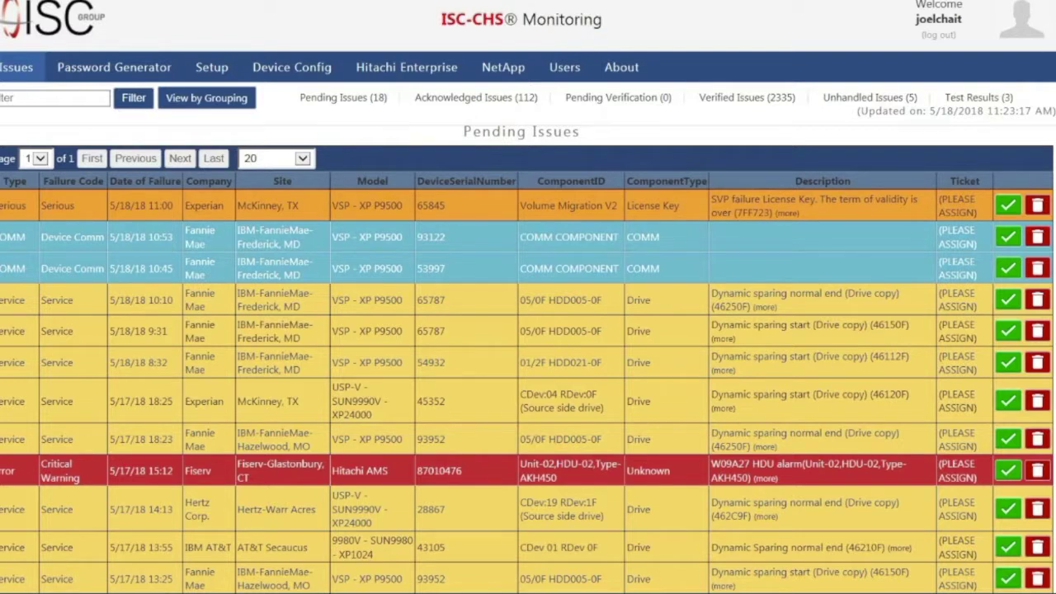
mouse_move(17, 66)
scroll(528, 359, "down", 2)
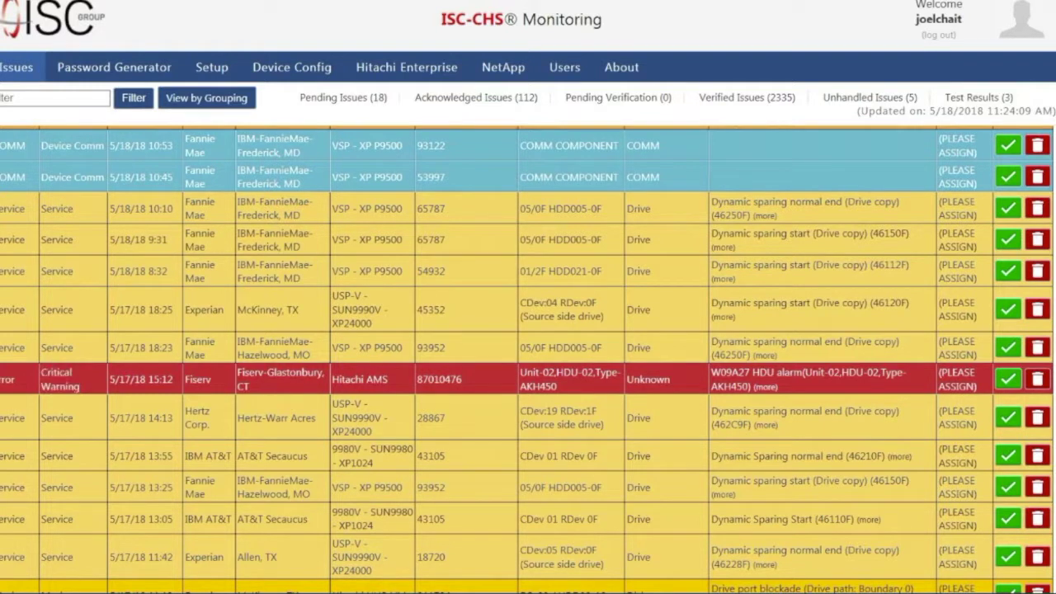
scroll(46, 371, "up", 2)
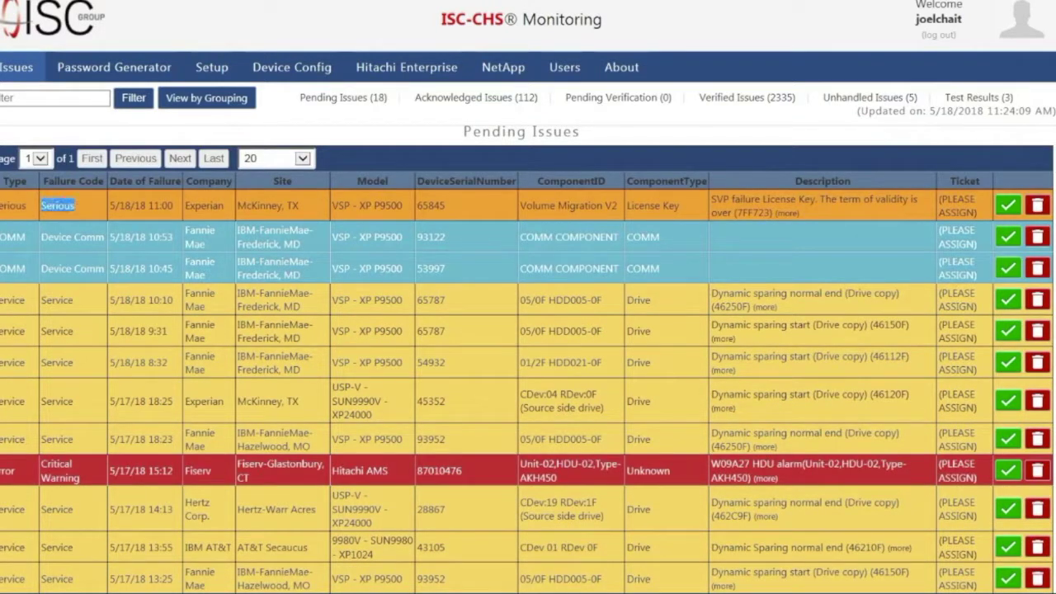
scroll(528, 360, "down", 5)
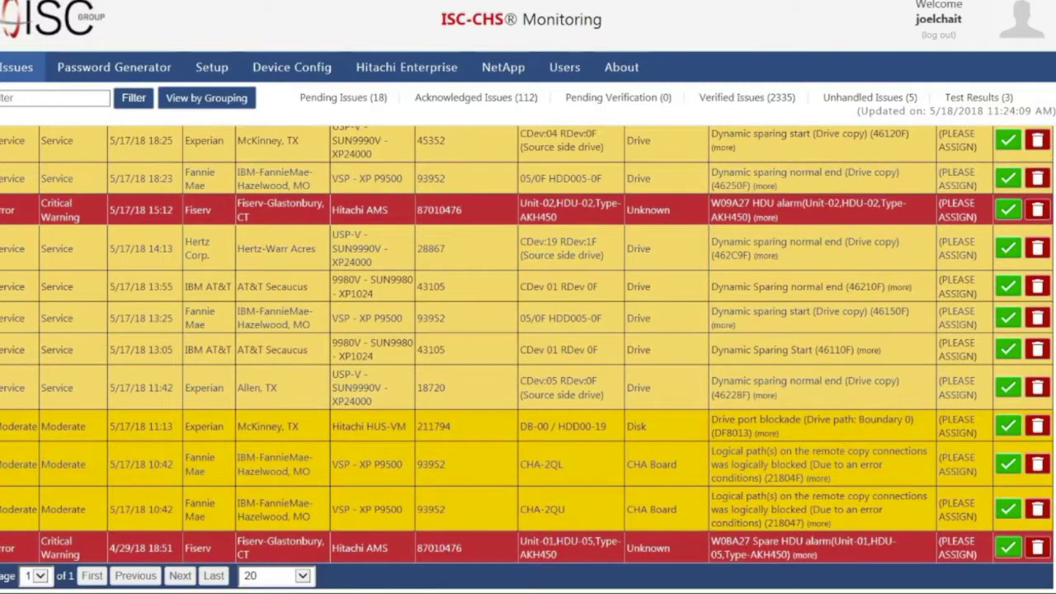
double_click(64, 426)
double_click(57, 388)
scroll(57, 388, "up", 5)
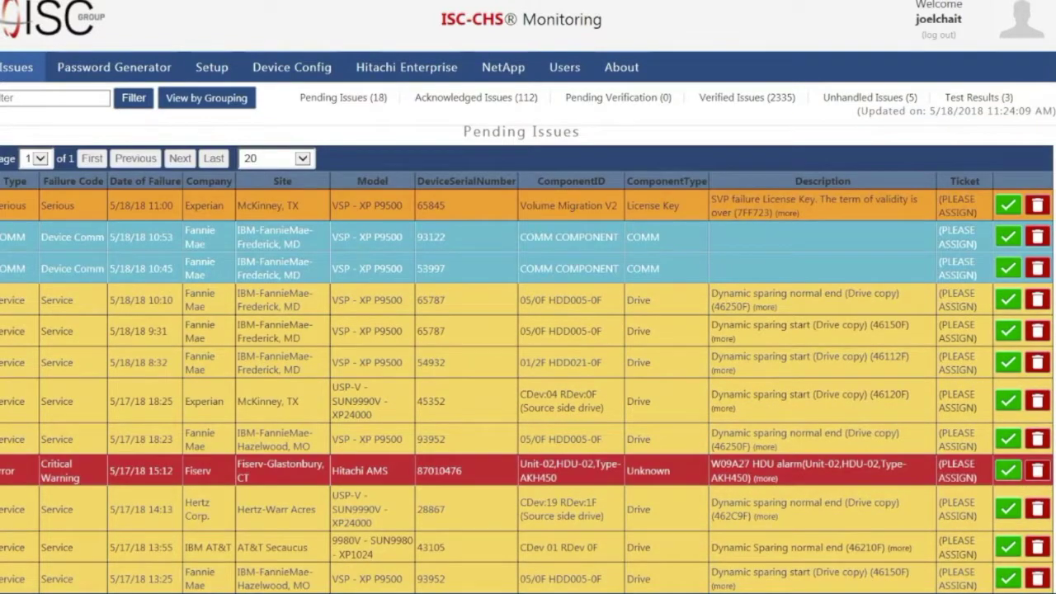
triple_click(72, 237)
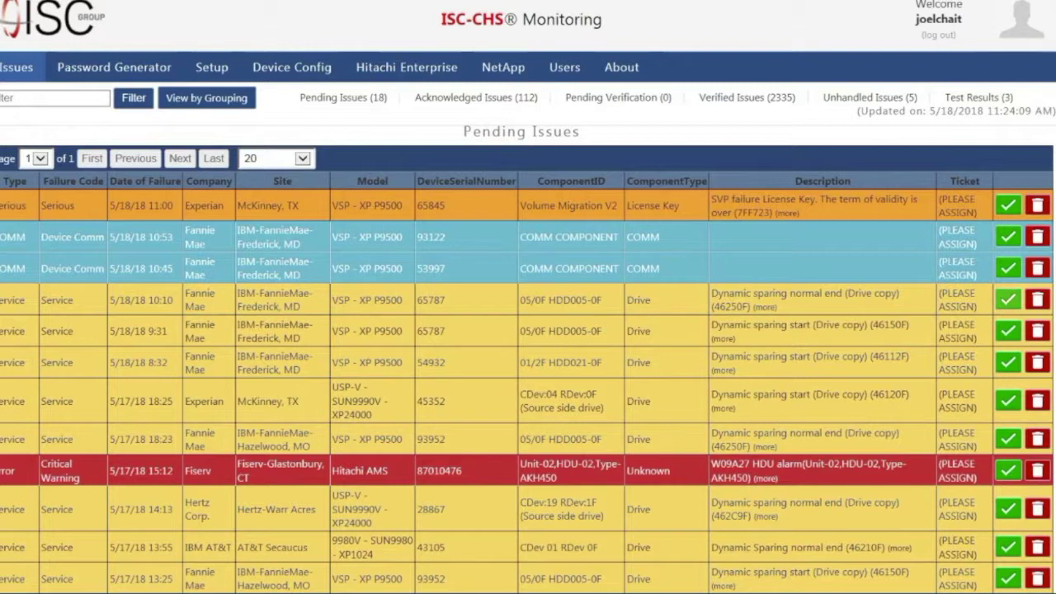
left_click(1007, 300)
left_click(597, 257)
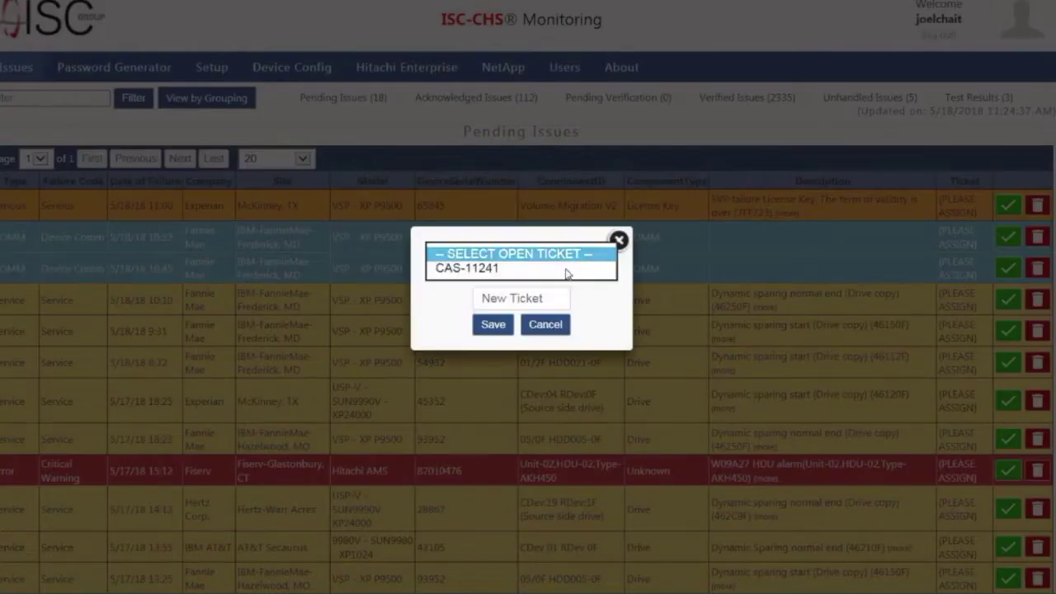
left_click(568, 274)
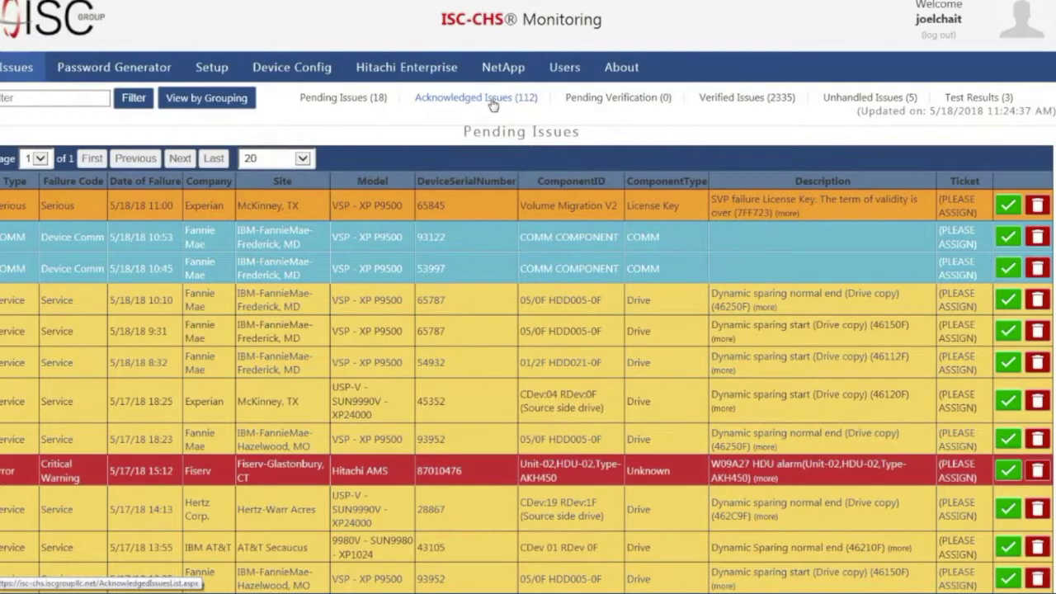
Step: Switch to the Acknowledged Issues list and begin closing the first acknowledged issue
left_click(493, 105)
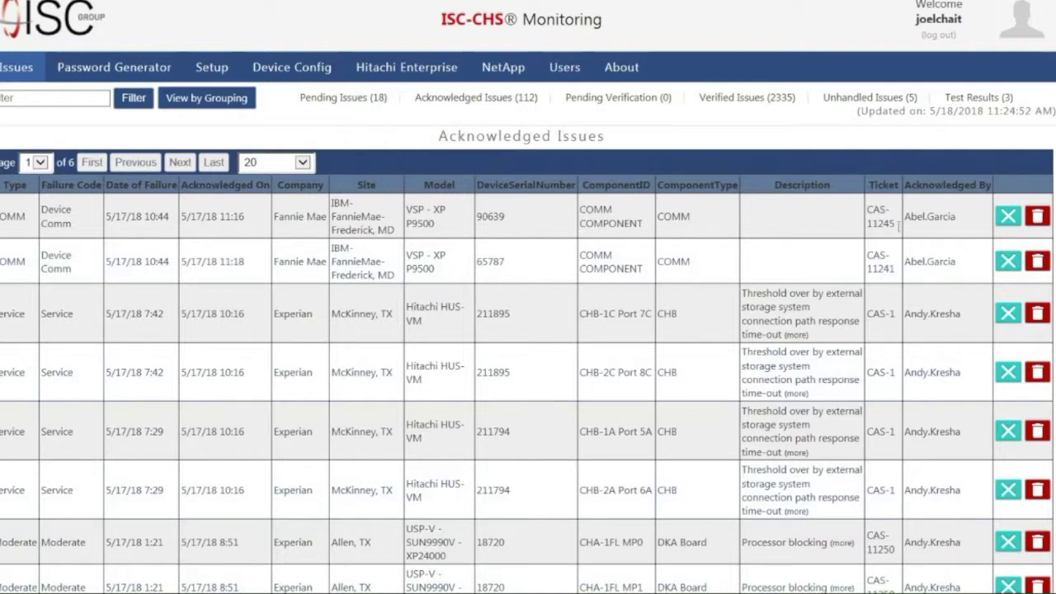
left_click(1007, 218)
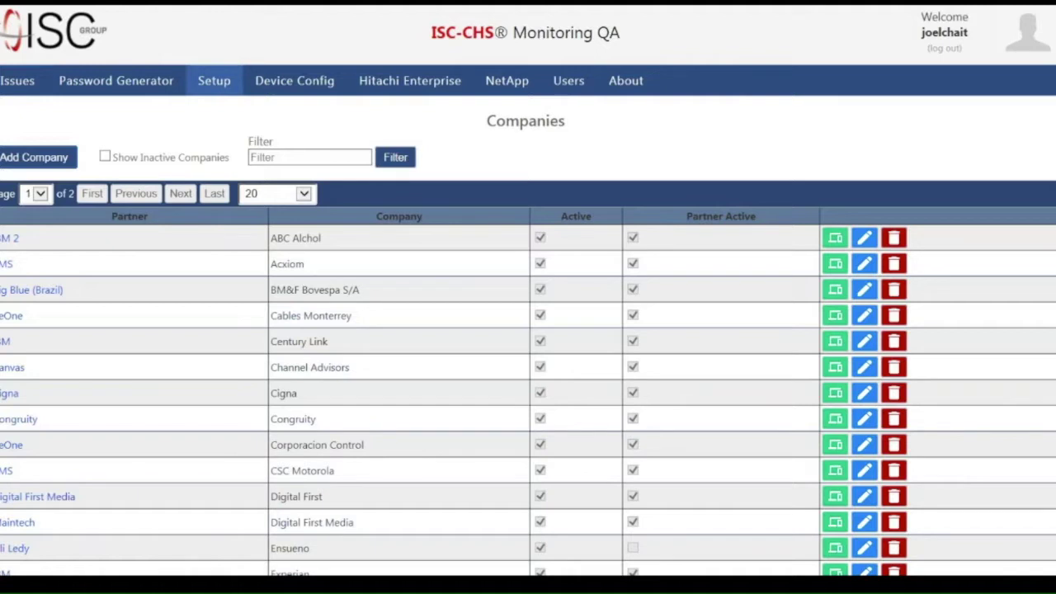
Step: Create and save a new partner named 'ISC Group' in the Partners setup list
mouse_move(211, 81)
left_click(216, 114)
left_click(34, 156)
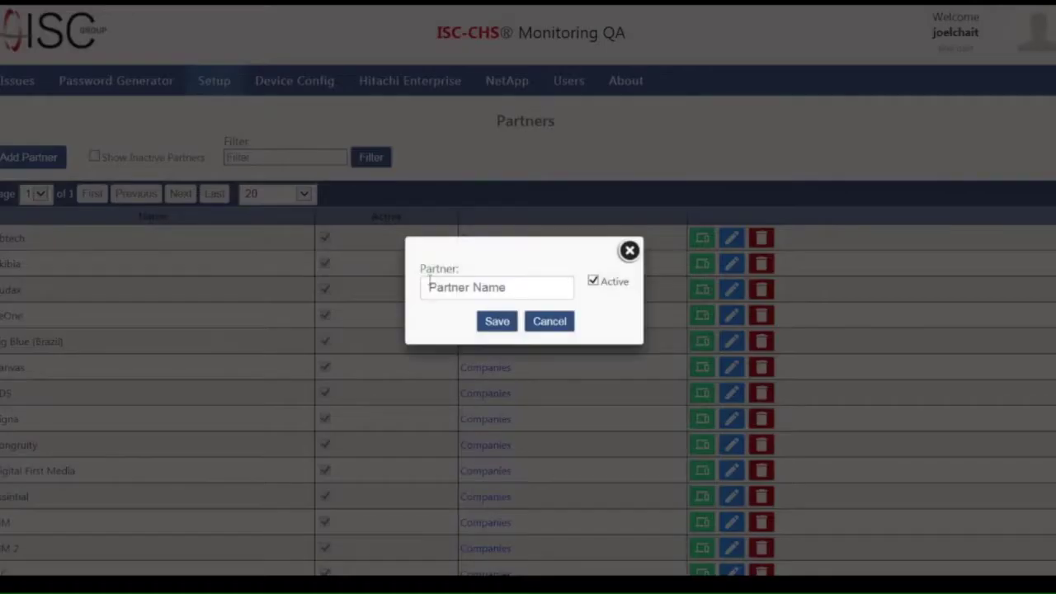
left_click(440, 287)
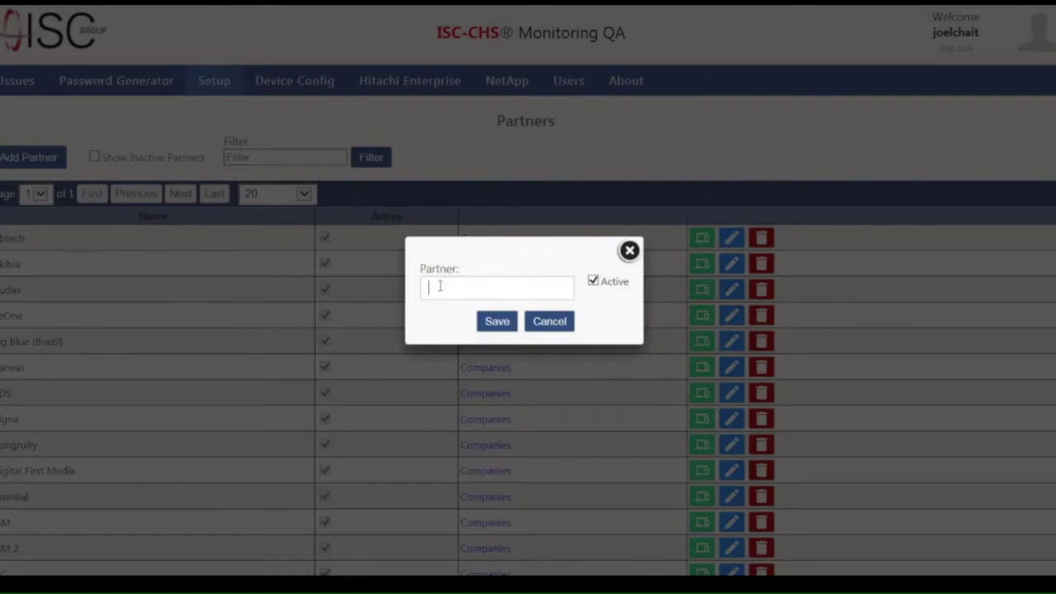
type("ISC G")
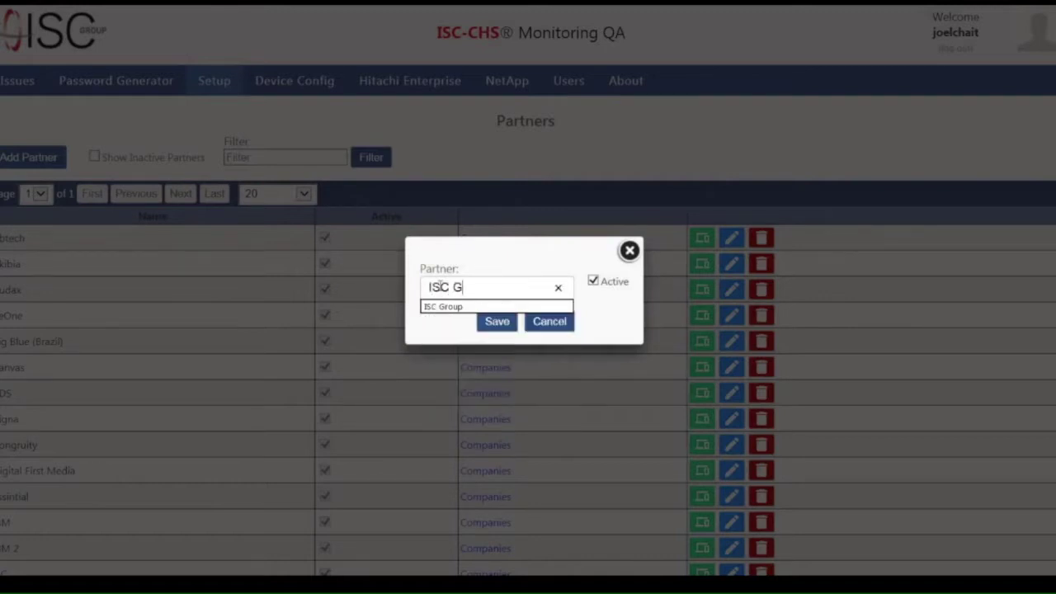
type("roup")
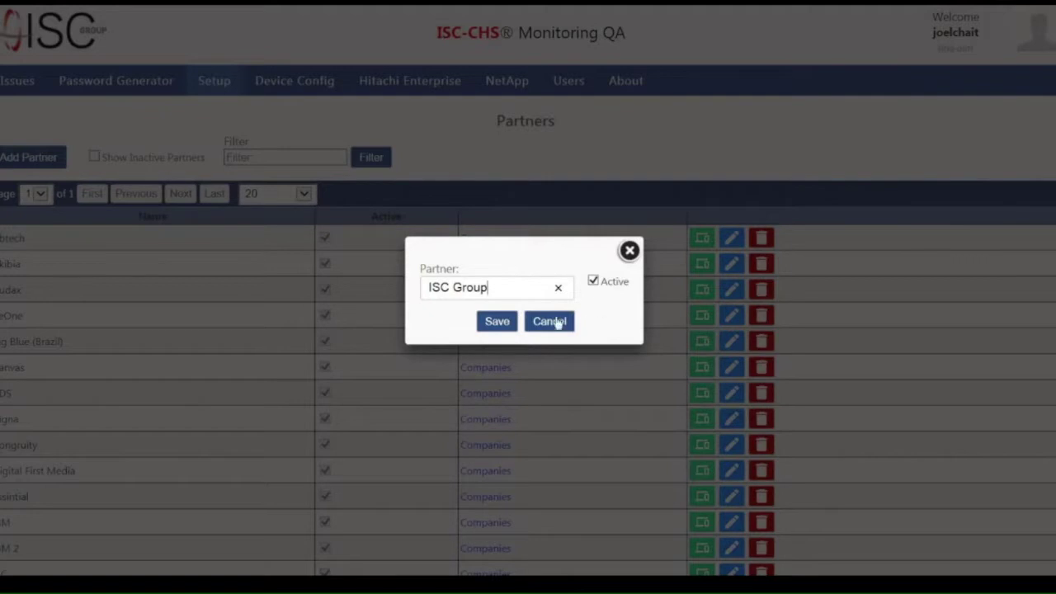
left_click(498, 324)
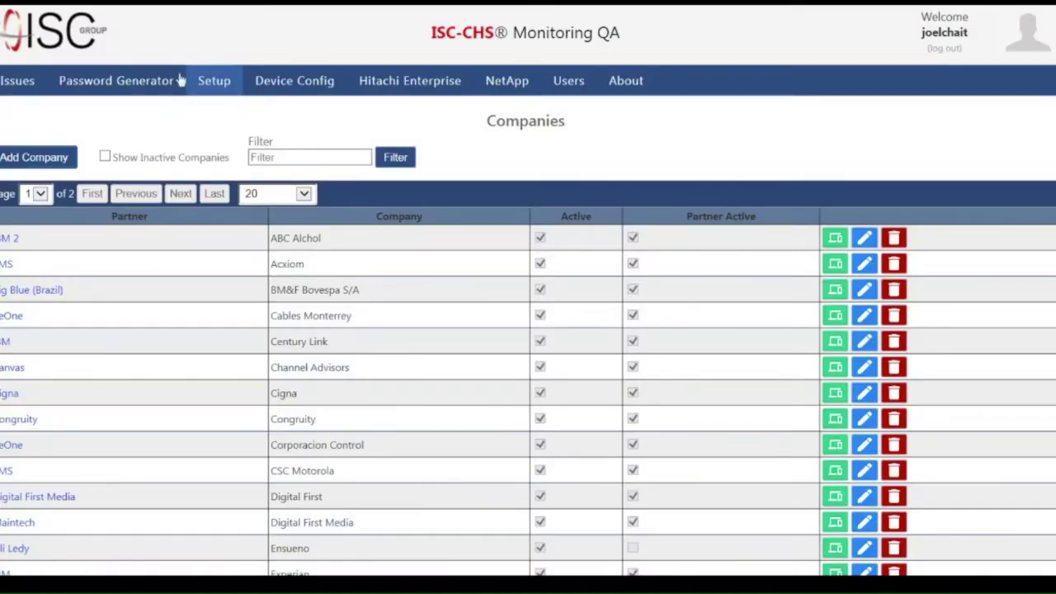
Step: Create and save company 'XYZ' assigned to partner ISC Group in the Companies setup list
mouse_move(214, 80)
left_click(221, 145)
left_click(37, 161)
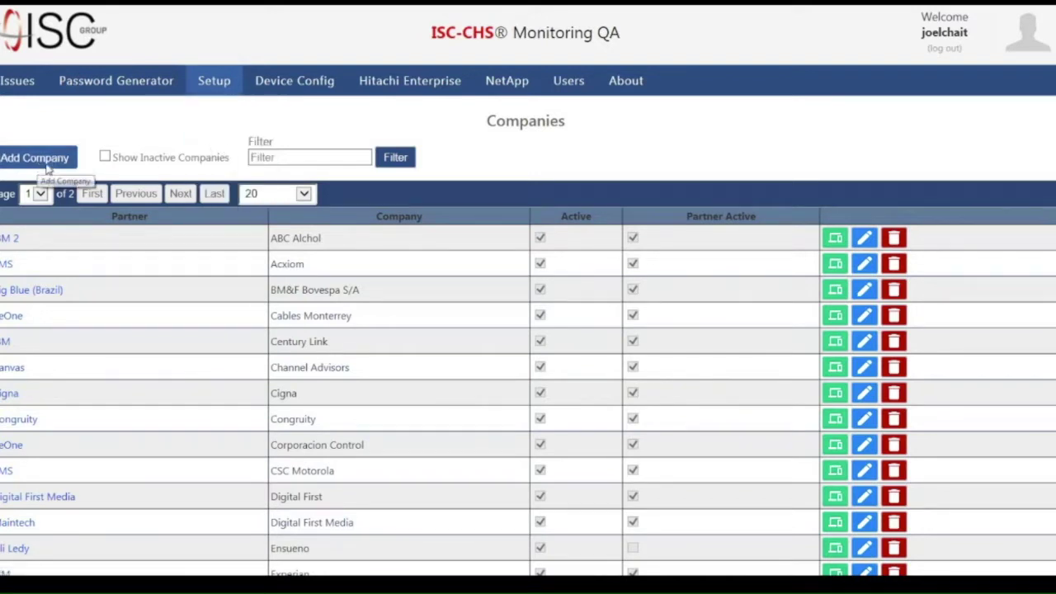
left_click(515, 280)
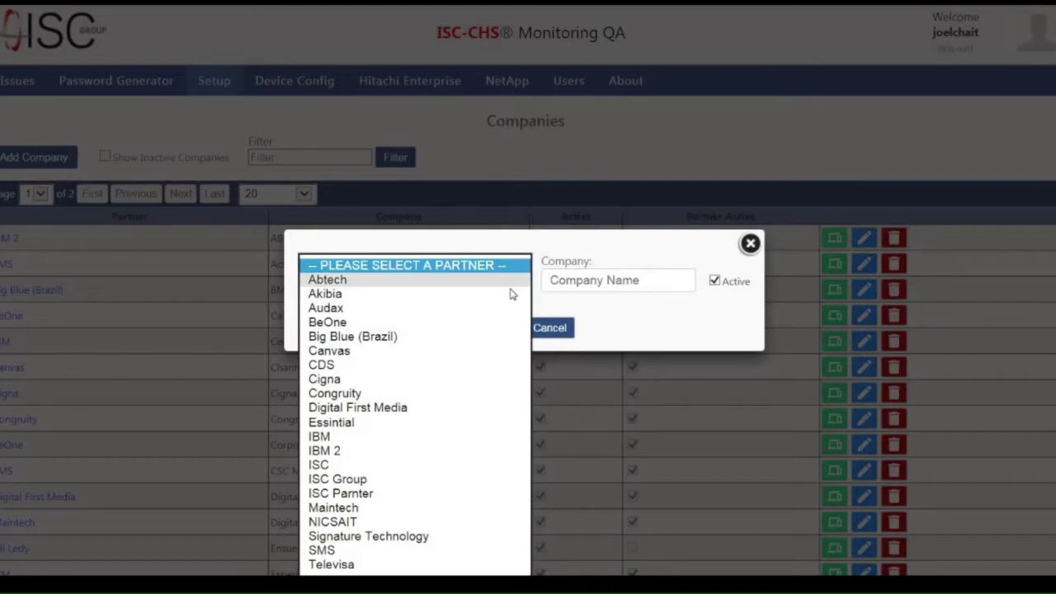
left_click(382, 480)
left_click(575, 281)
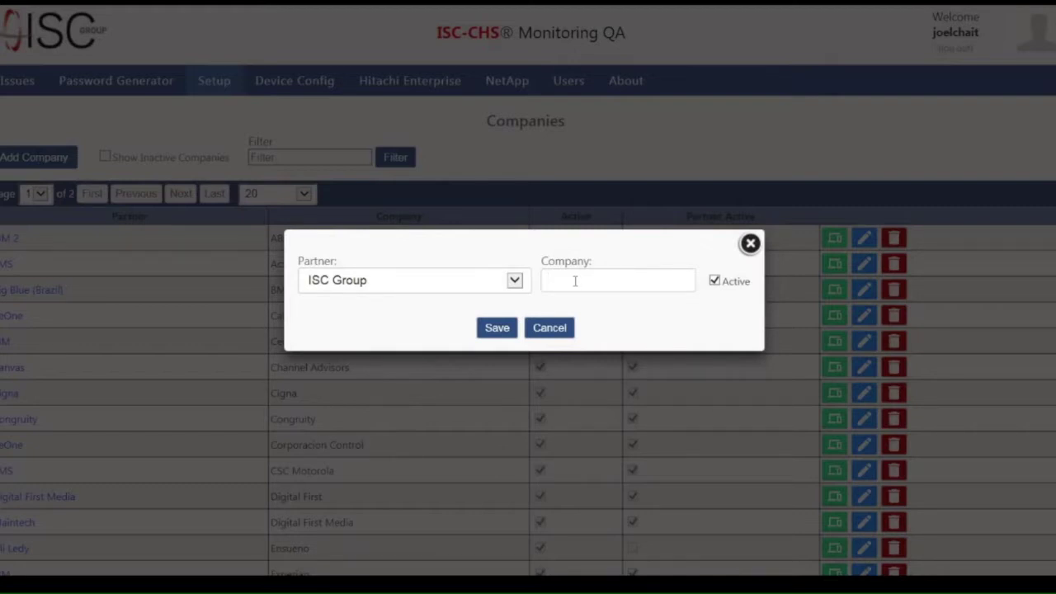
type("X")
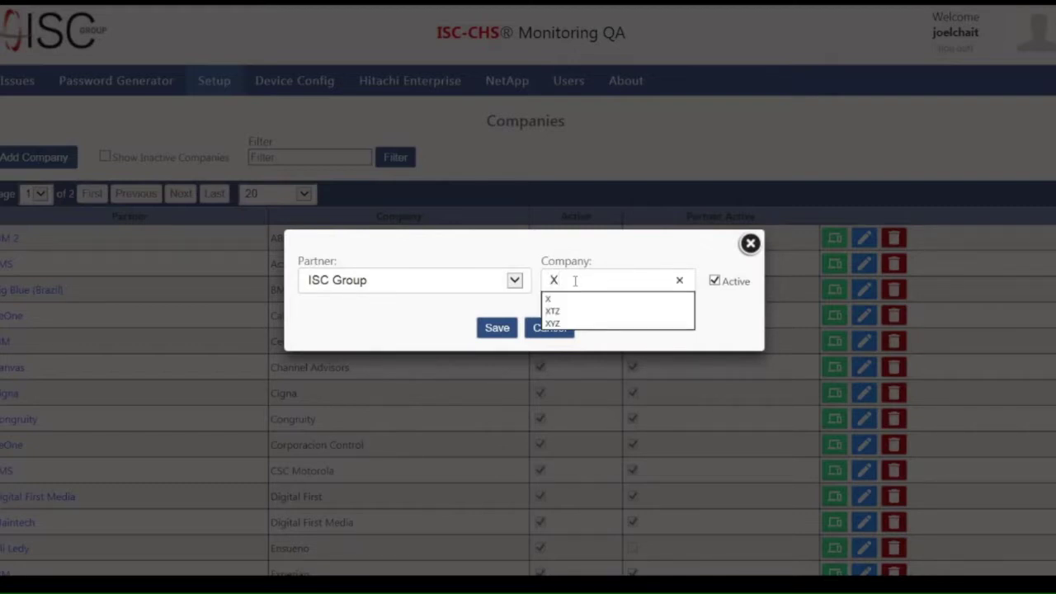
type("YZ")
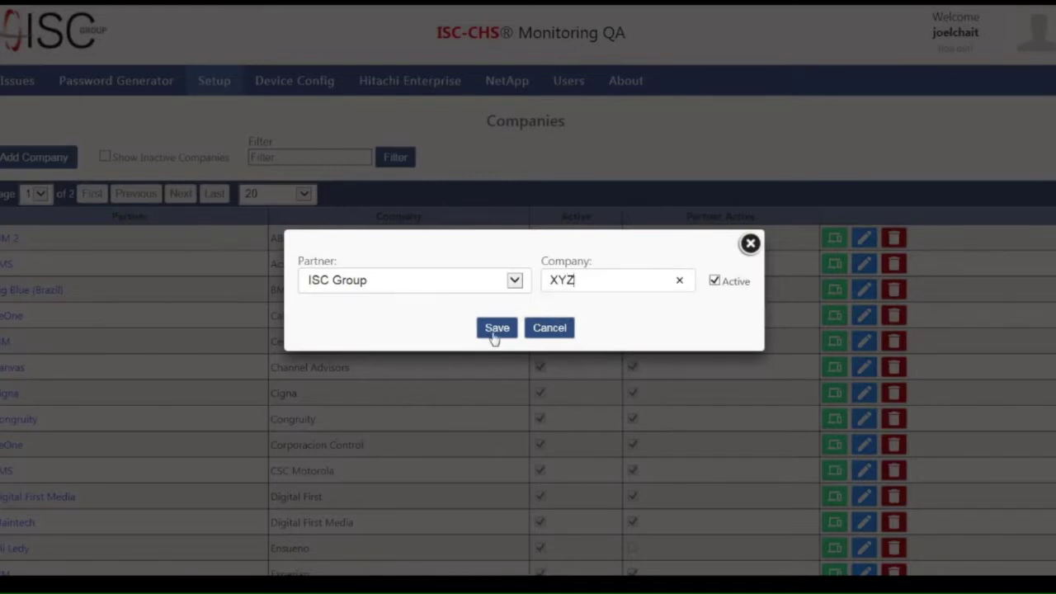
left_click(496, 329)
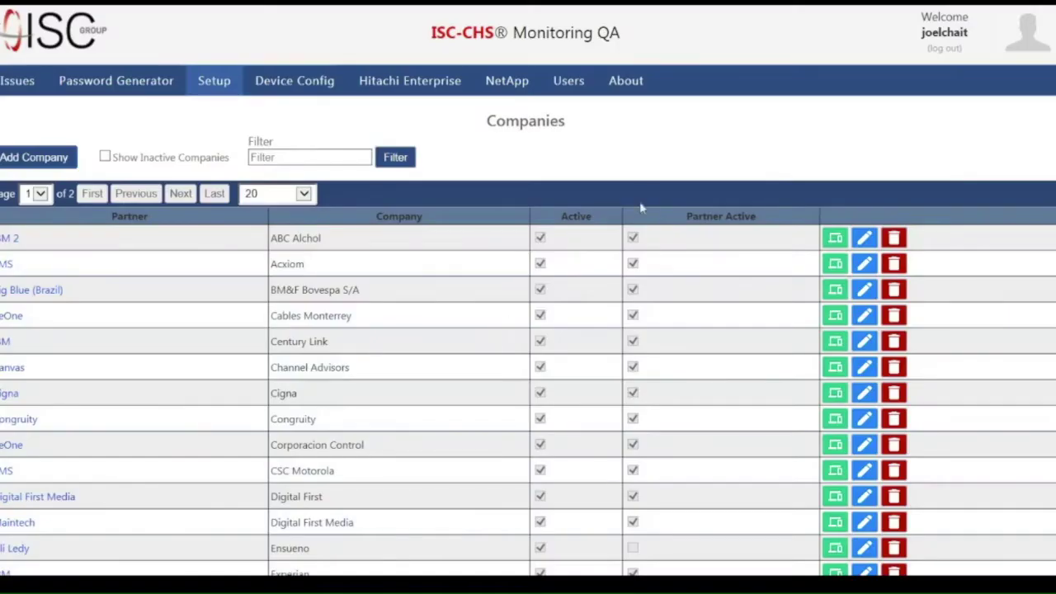
left_click(221, 90)
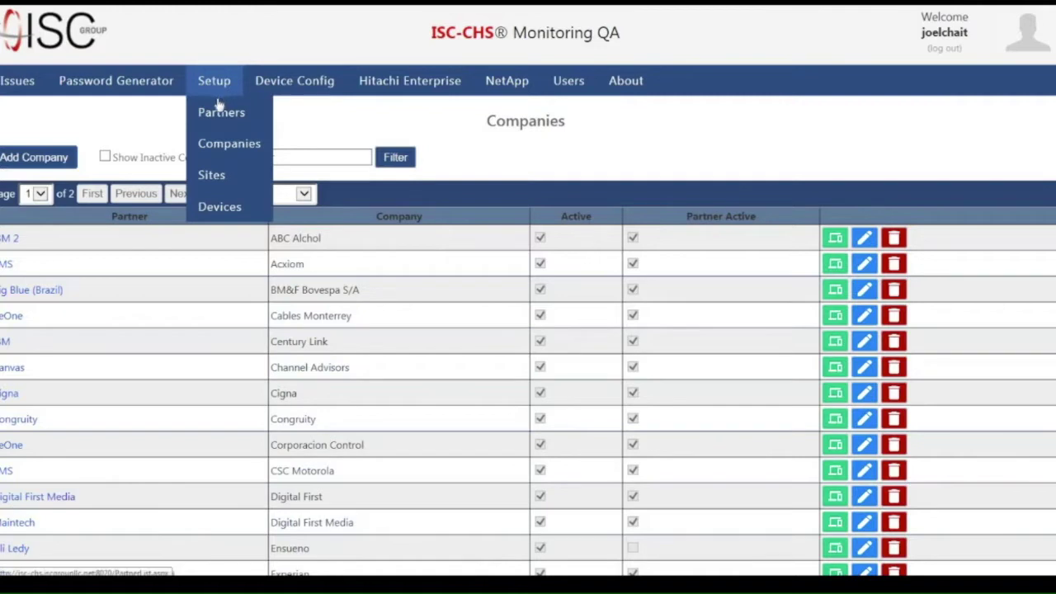
Step: Start a new site for ISC Group / XYZ named 'California', then discard the form unsaved
left_click(213, 177)
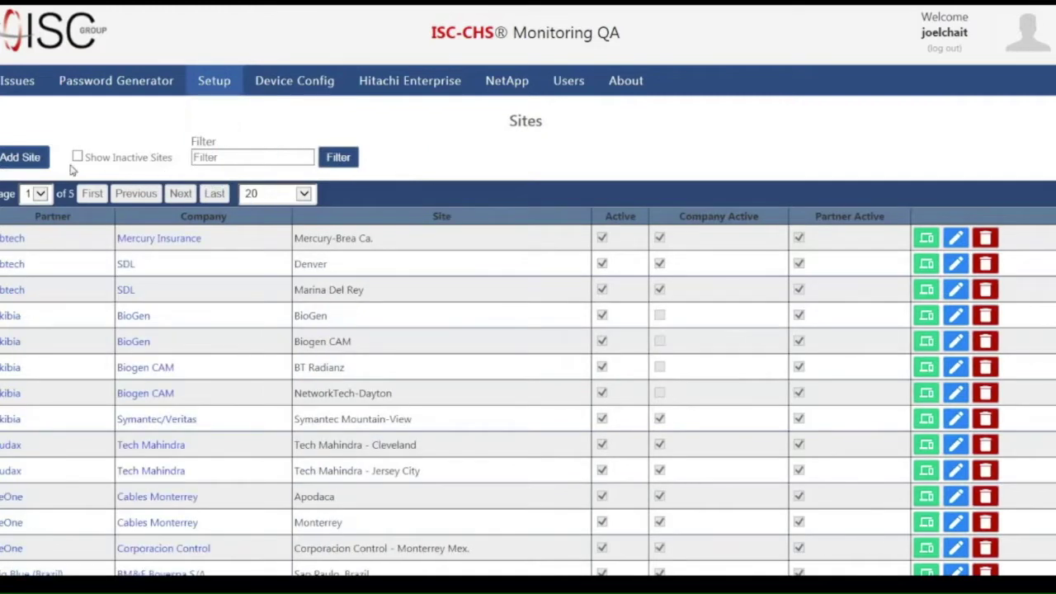
left_click(35, 158)
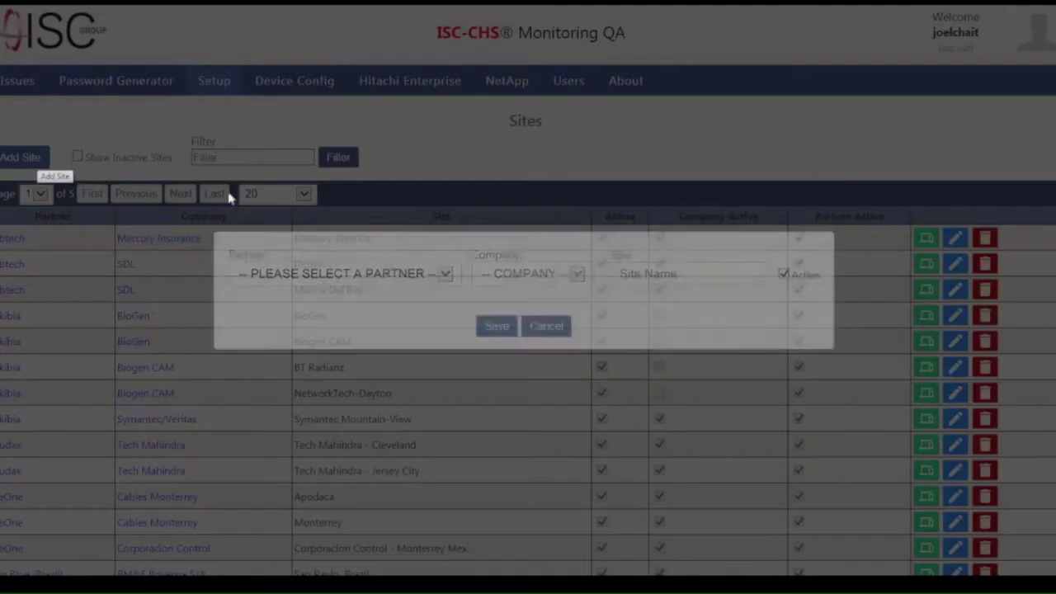
left_click(444, 273)
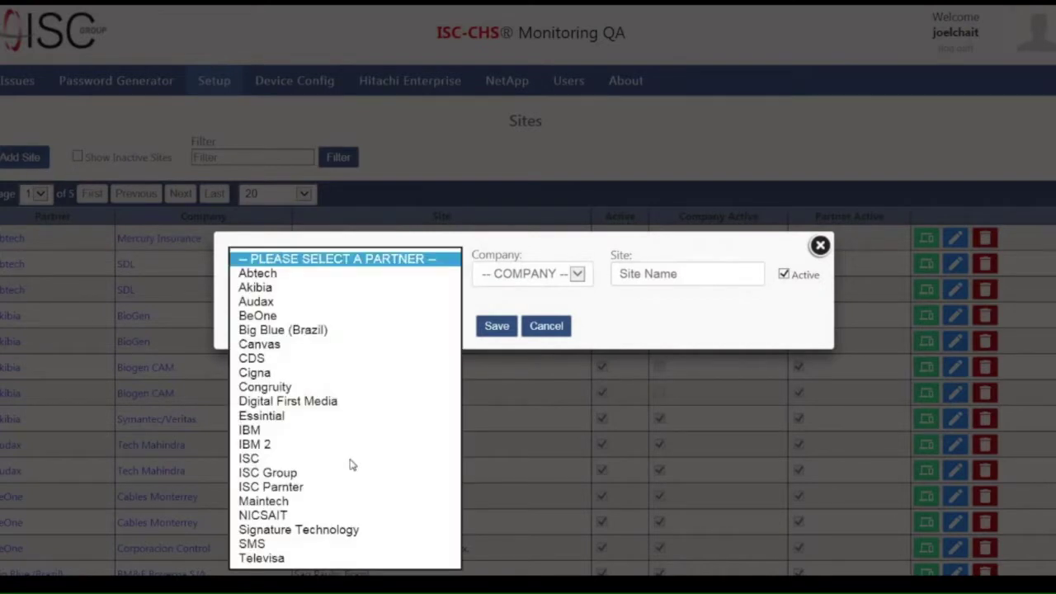
left_click(310, 477)
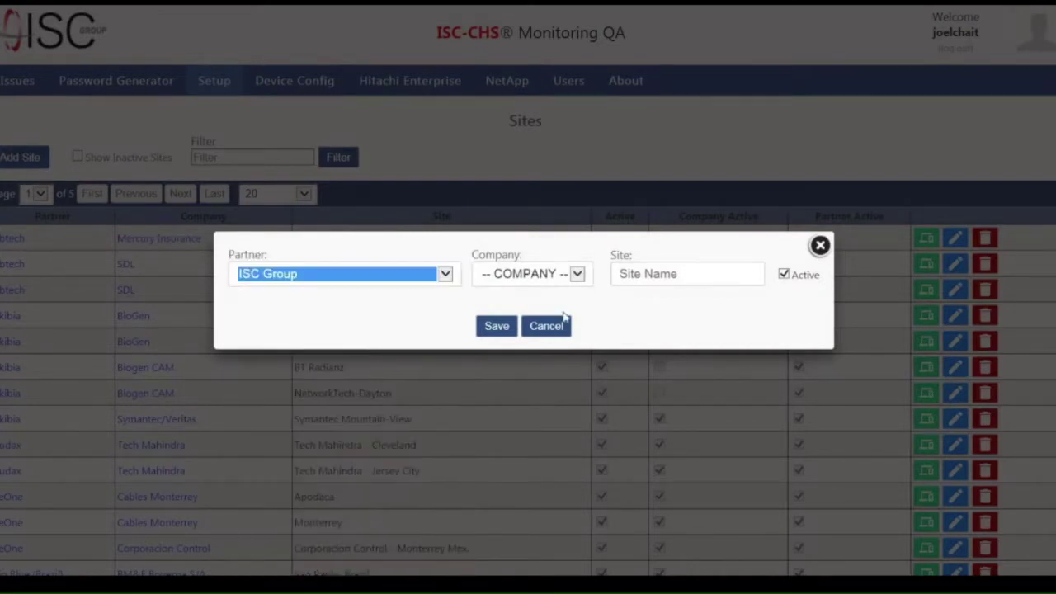
left_click(577, 274)
left_click(565, 289)
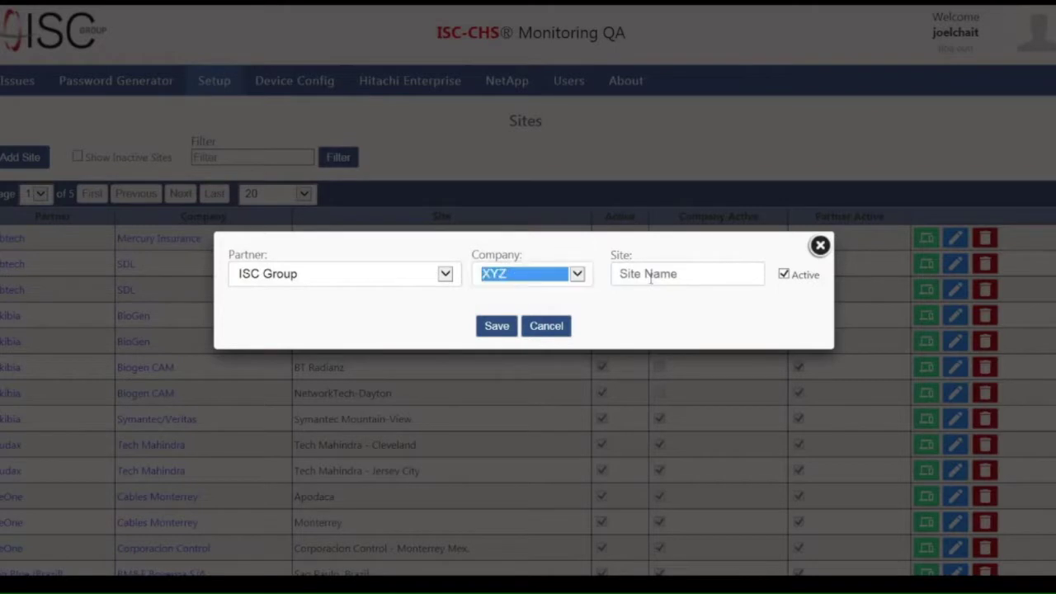
left_click(651, 276)
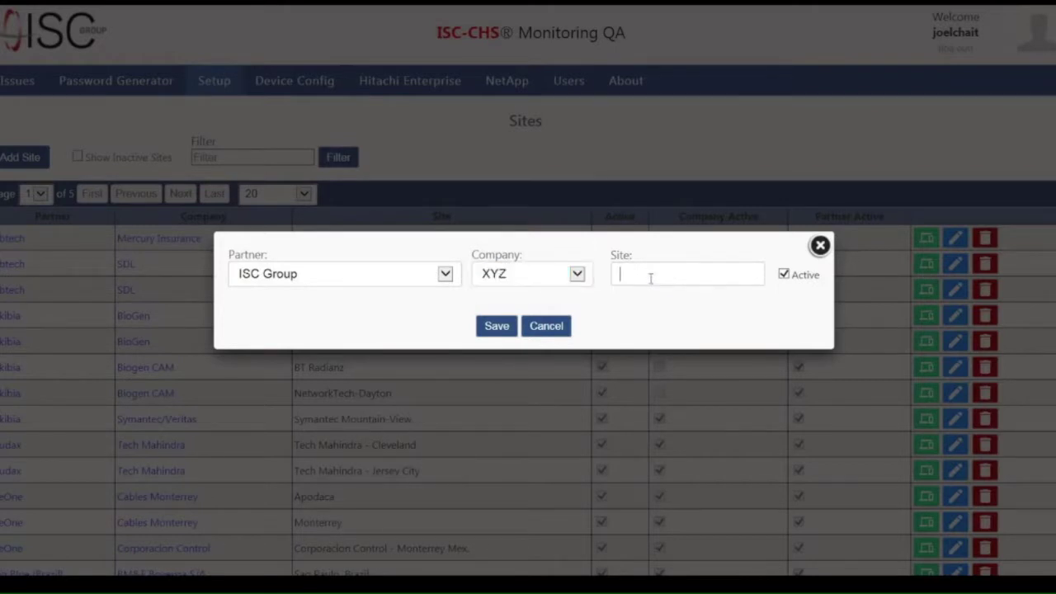
type("California")
left_click(183, 56)
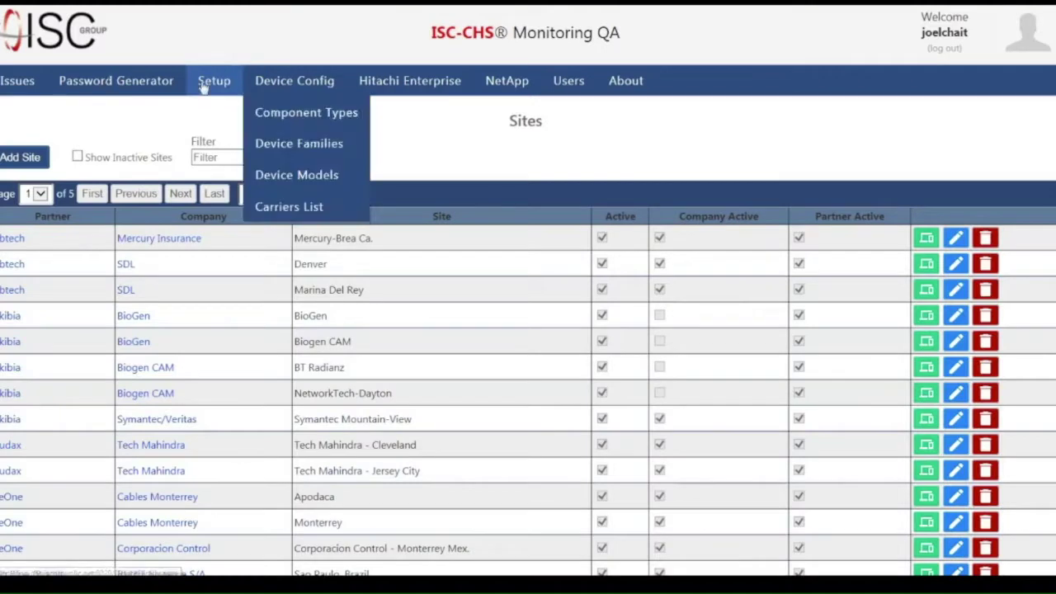
Step: Add and save site Oregon for partner ISC Group and company XYZ
mouse_move(213, 80)
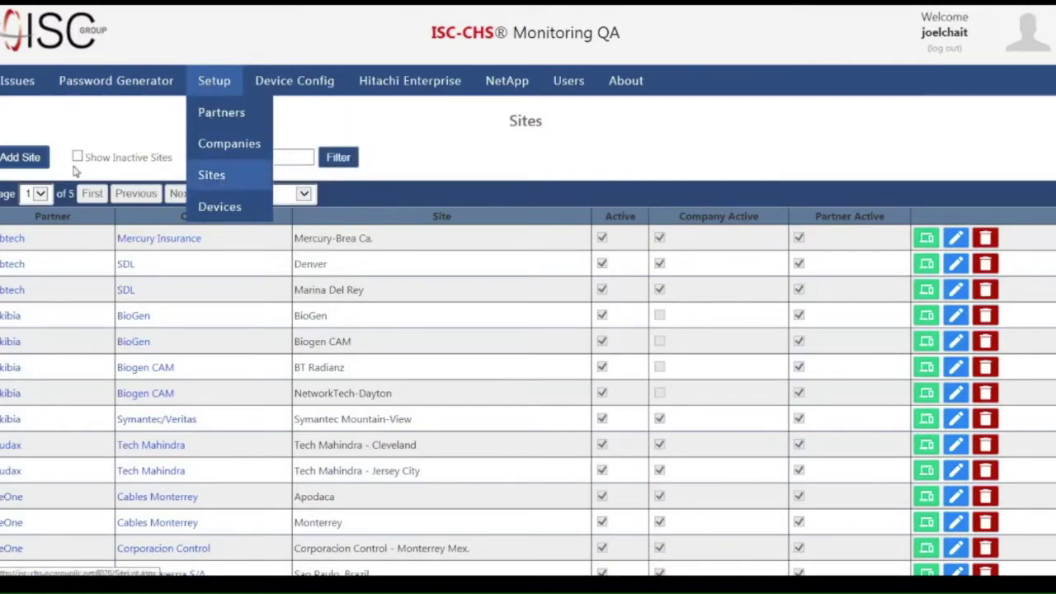
left_click(20, 157)
left_click(445, 275)
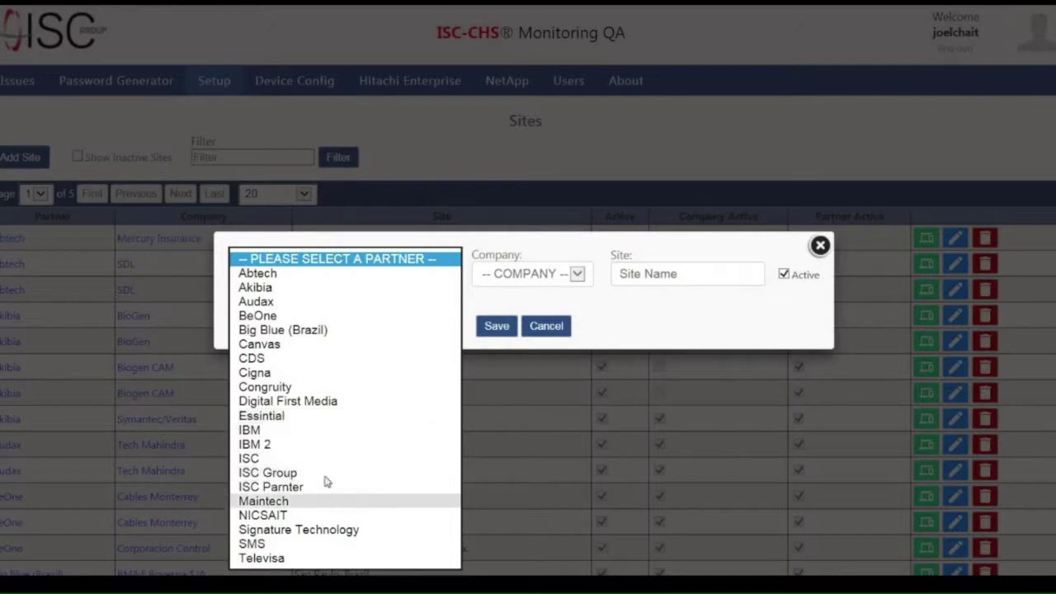
left_click(325, 474)
left_click(576, 274)
left_click(562, 288)
left_click(663, 275)
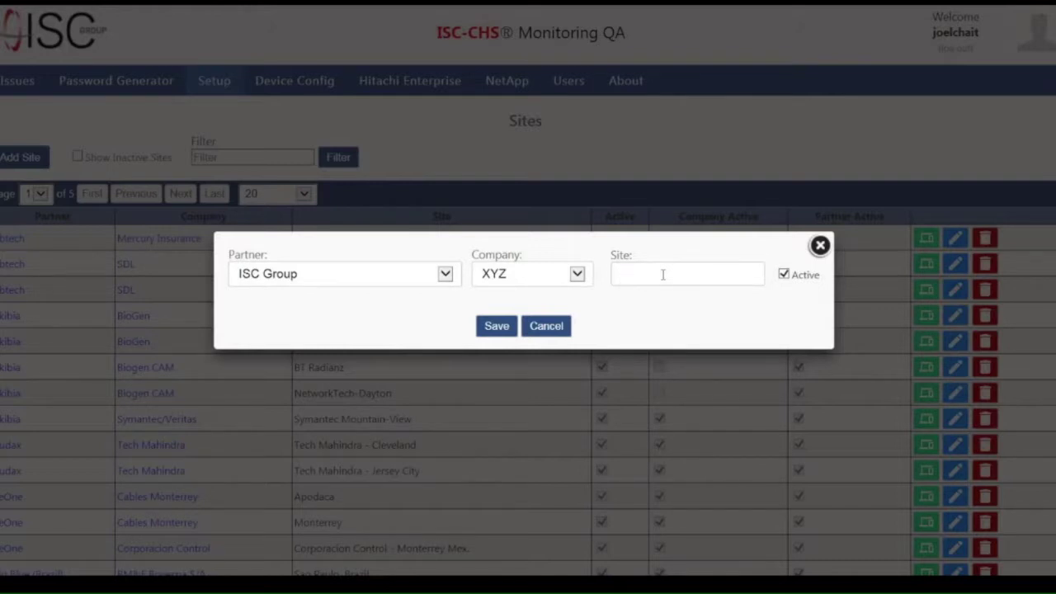
type("Oregon")
left_click(500, 325)
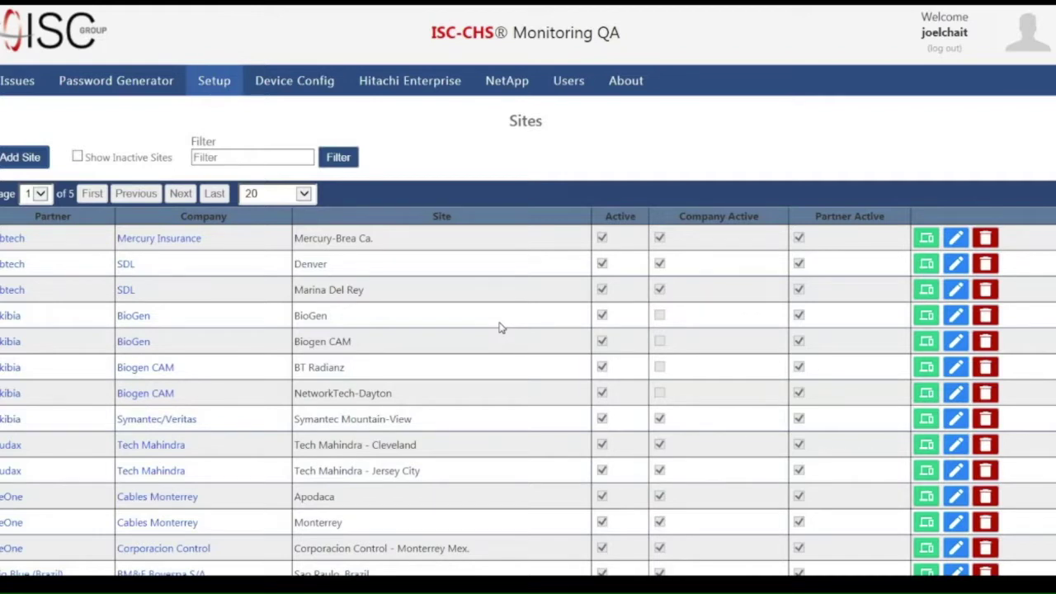
mouse_move(191, 93)
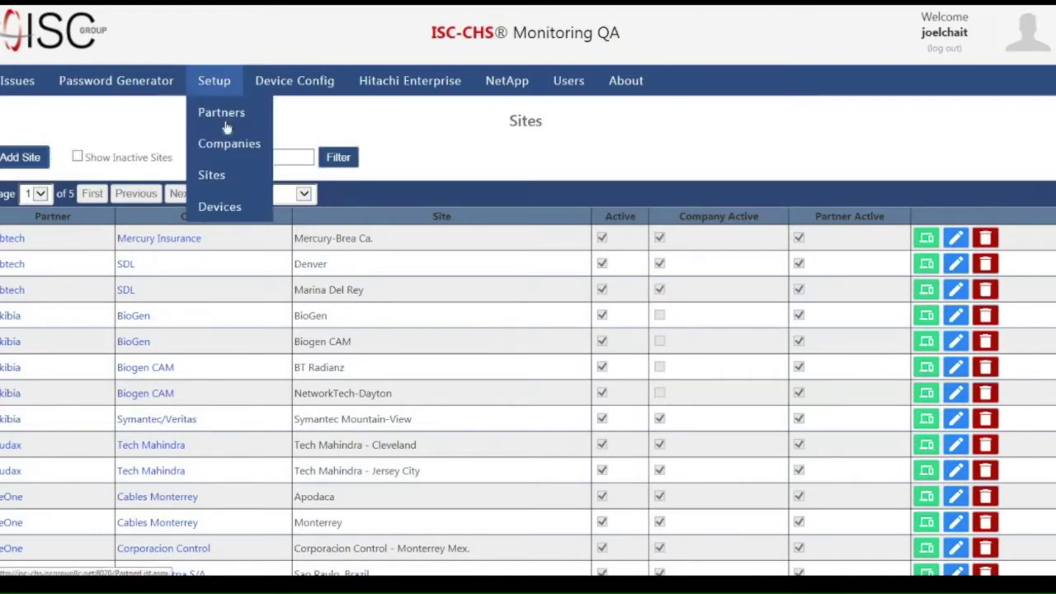
Step: Start a new Hitachi Enterprise device with model Hitachi HUS-VM and serial number 698931
left_click(220, 208)
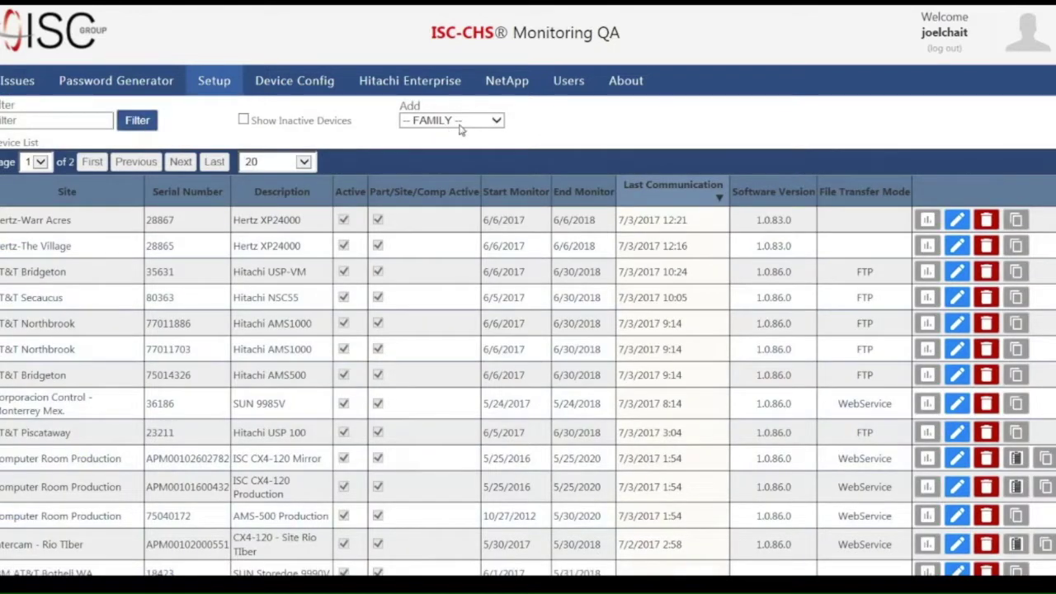
left_click(498, 122)
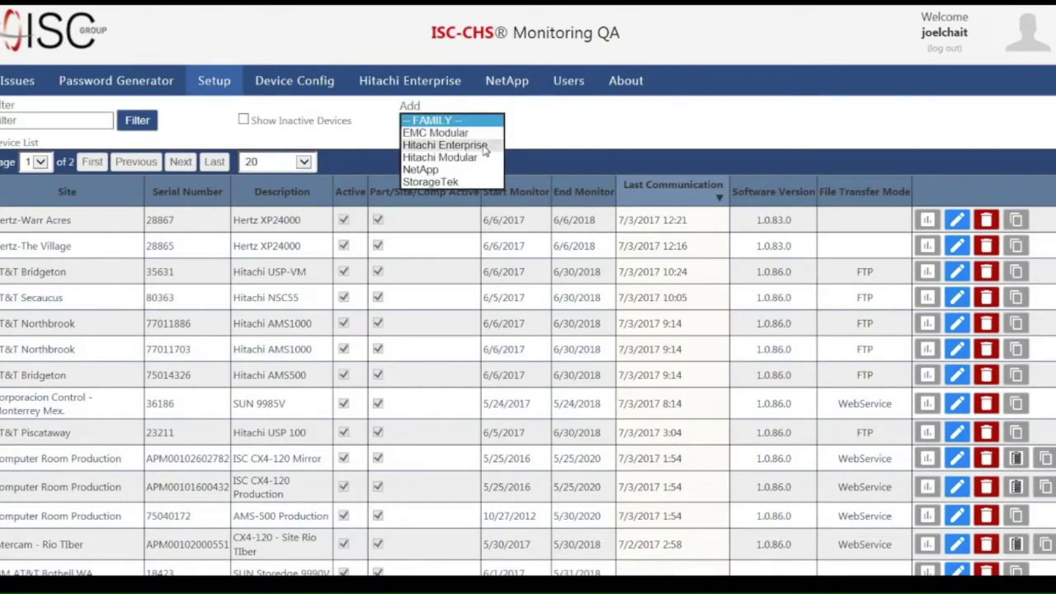
left_click(483, 147)
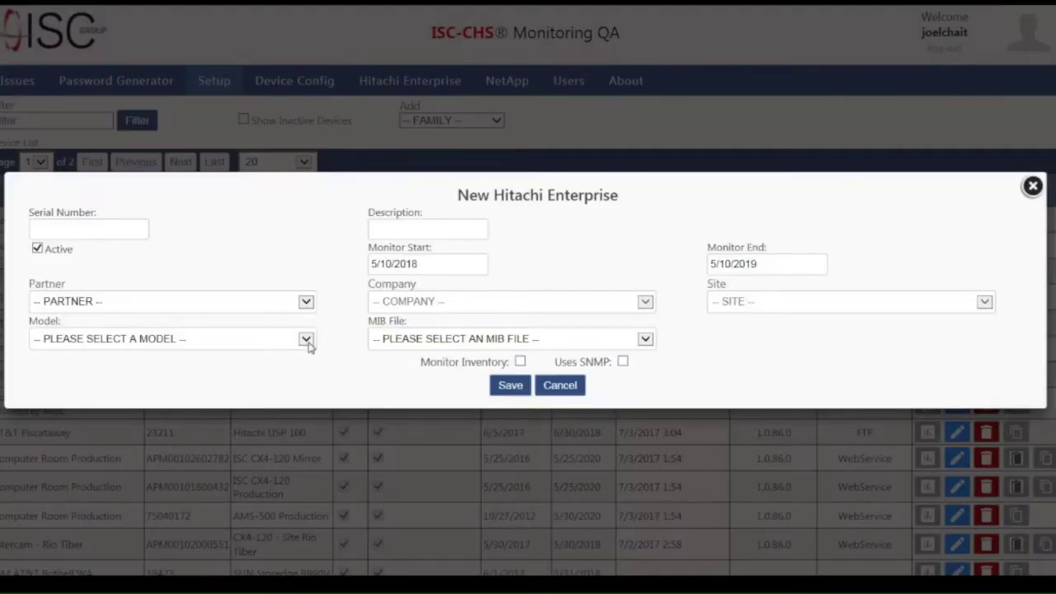
left_click(307, 343)
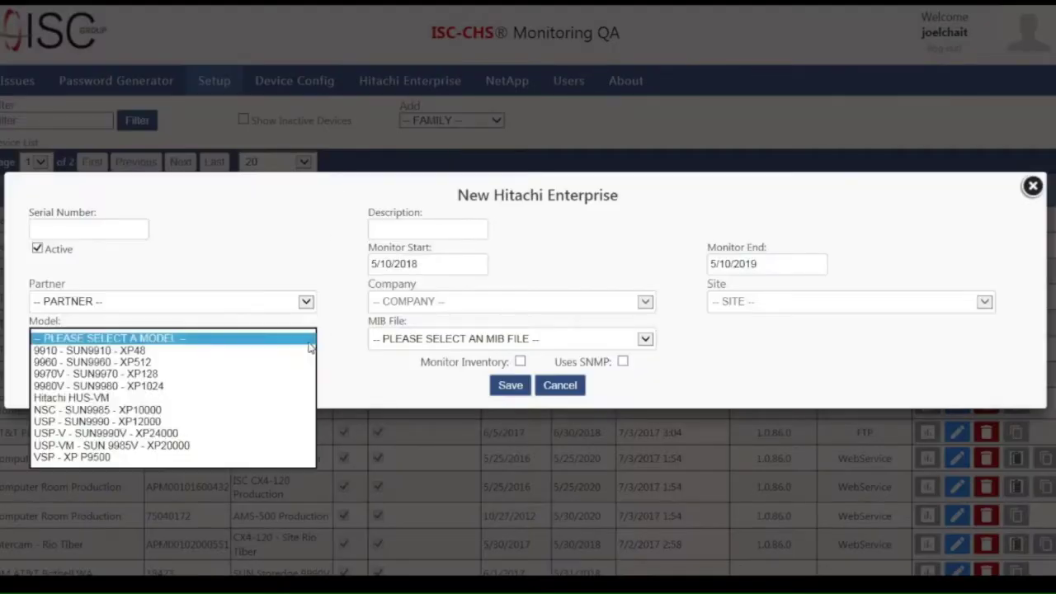
left_click(233, 399)
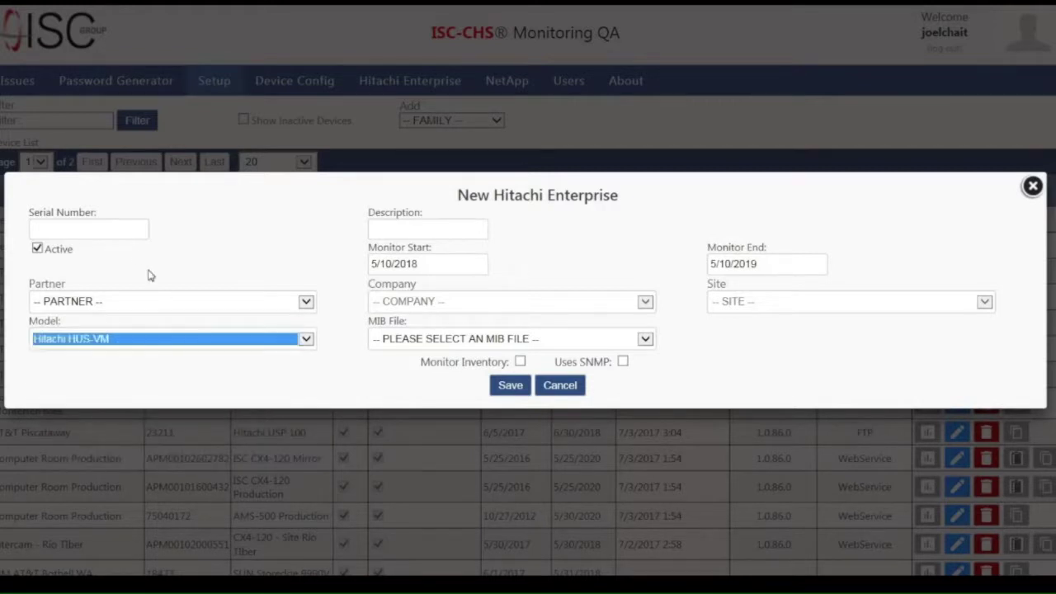
left_click(114, 229)
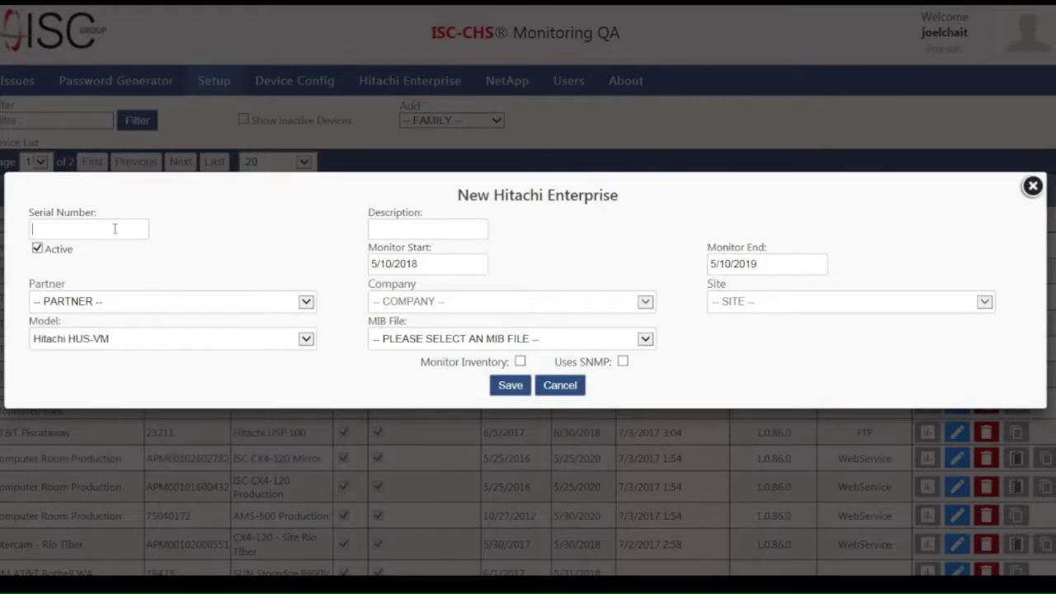
type("698931")
Step: Assign partner ISC Group, company XYZ, site California, and description 'Data' to the device
left_click(306, 302)
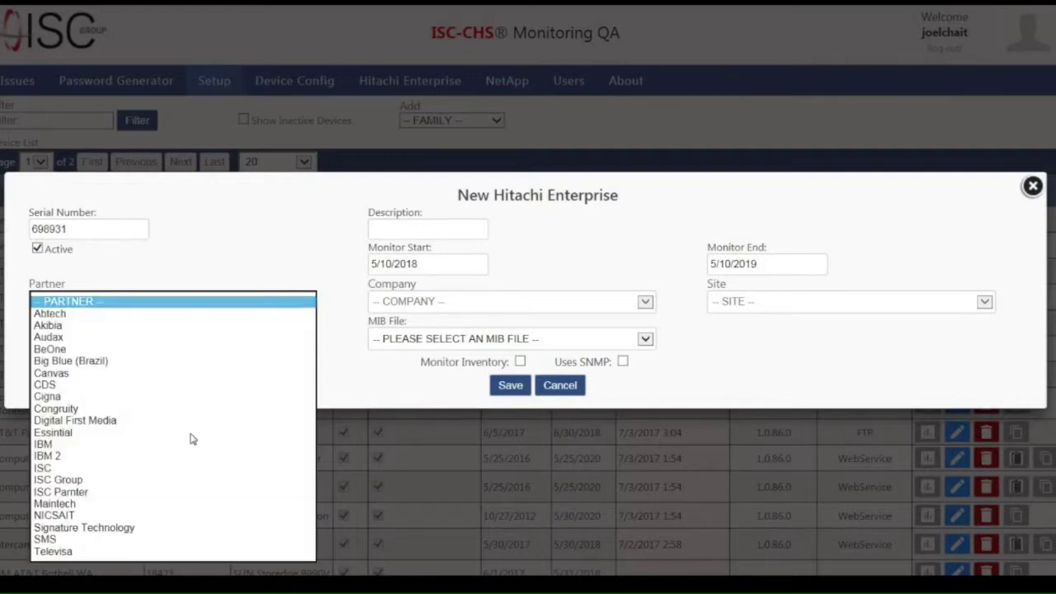
left_click(139, 483)
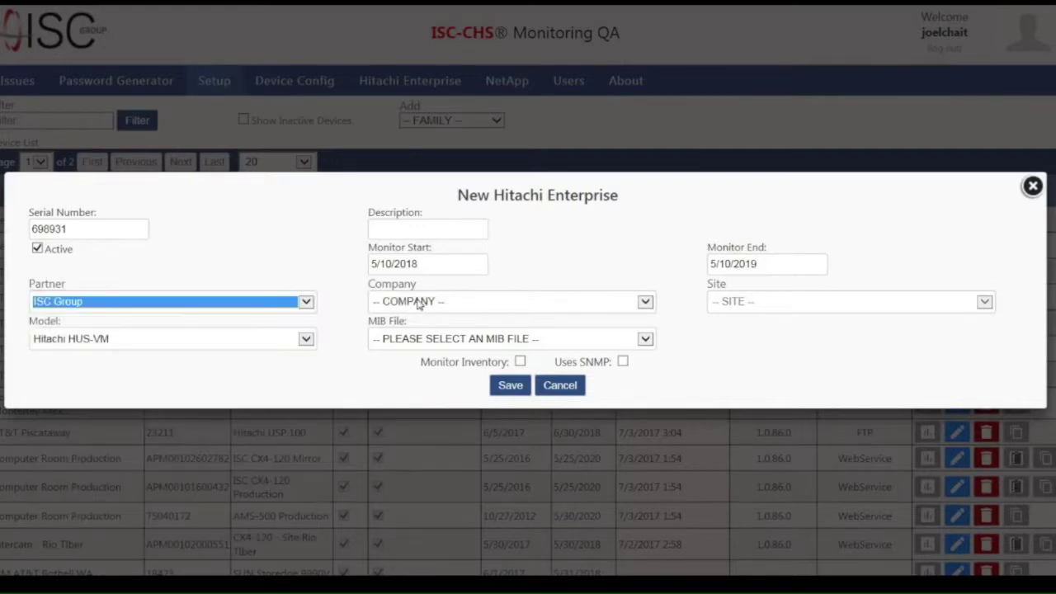
left_click(419, 302)
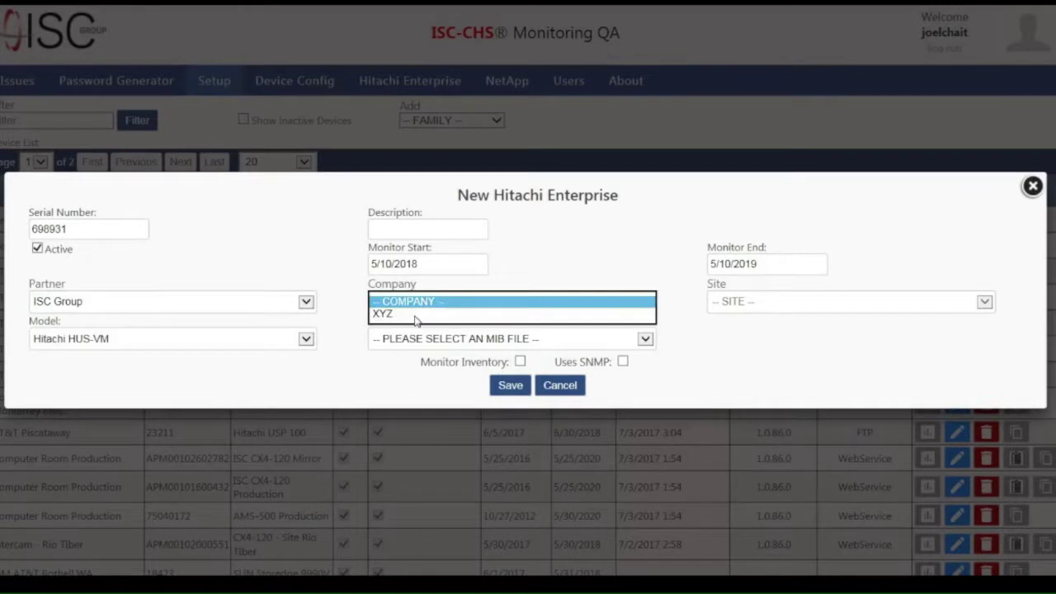
left_click(775, 300)
left_click(775, 313)
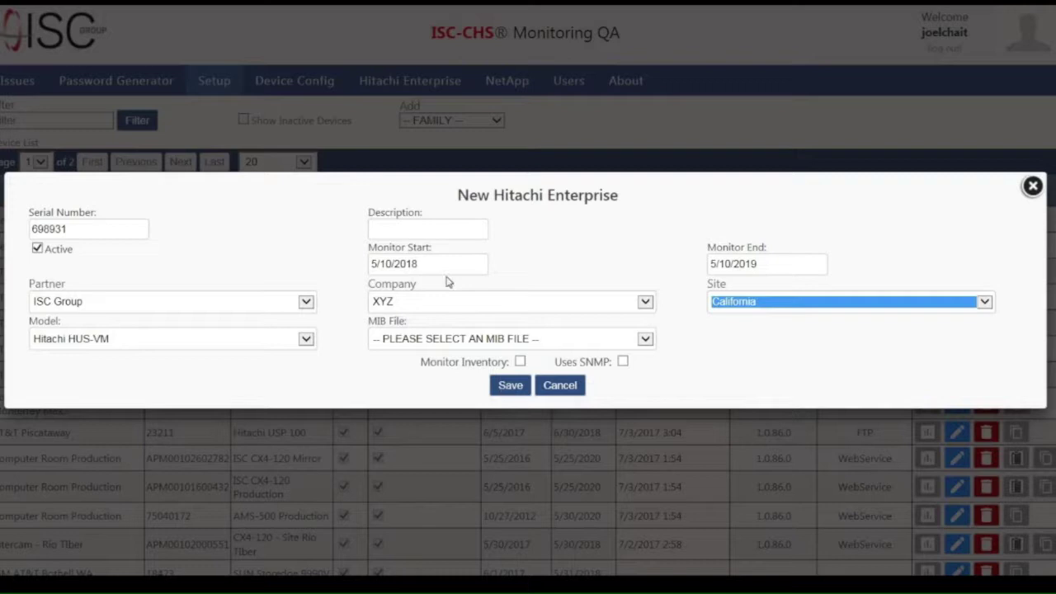
left_click(426, 230)
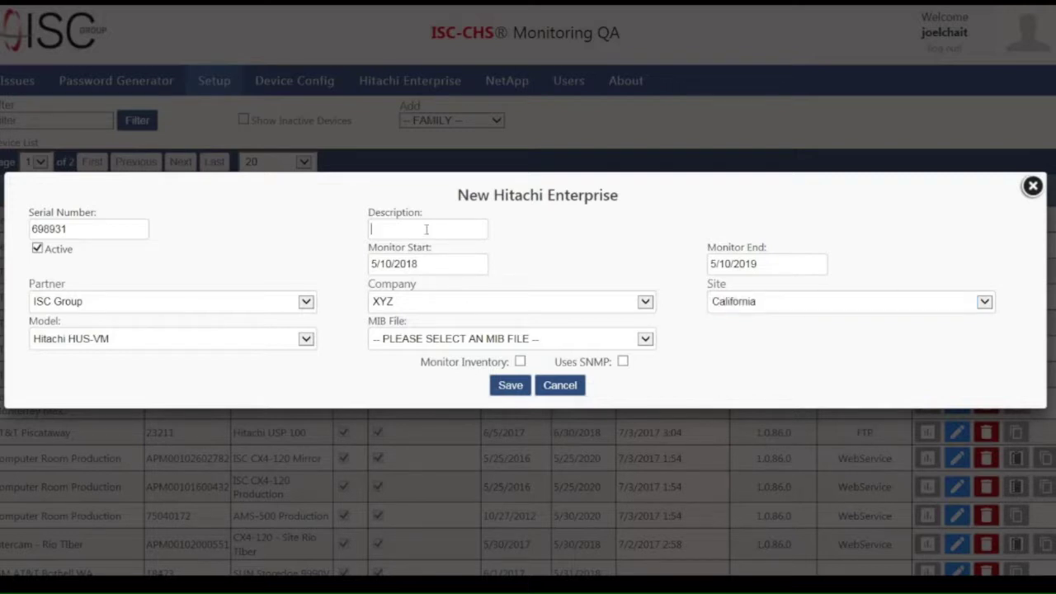
type("Data")
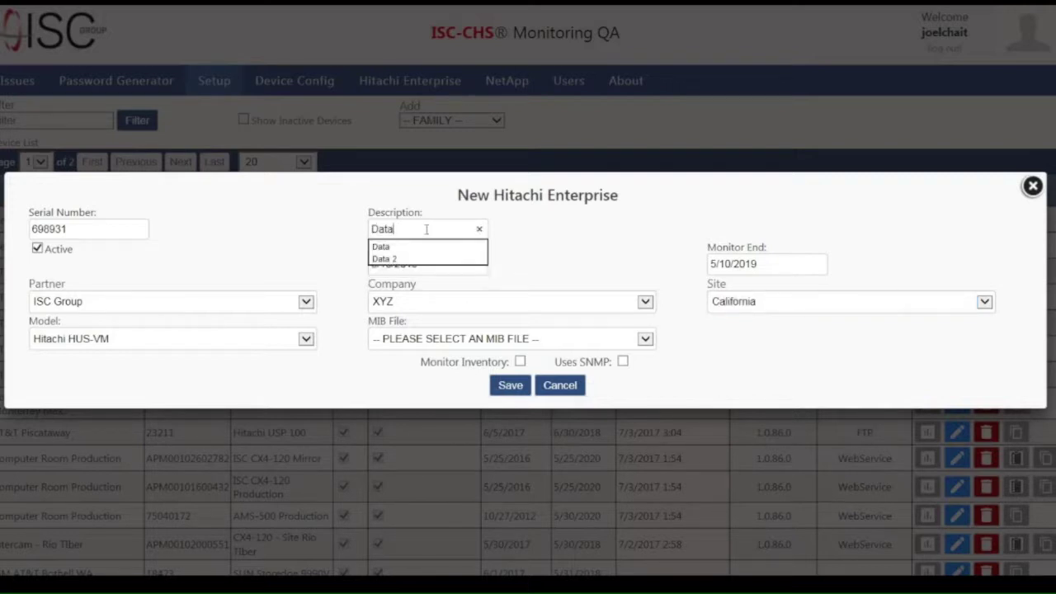
left_click(531, 379)
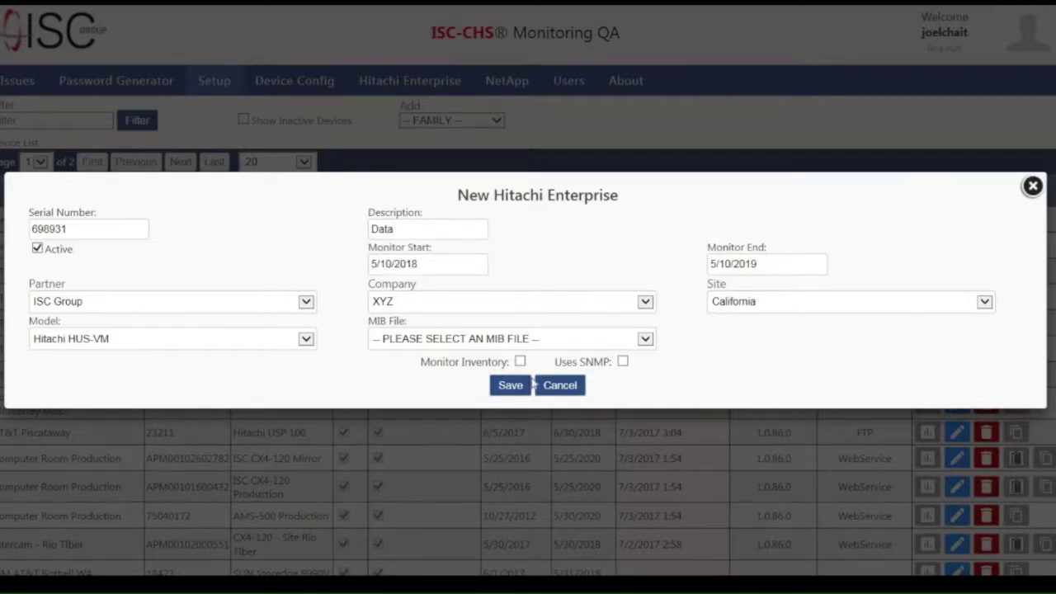
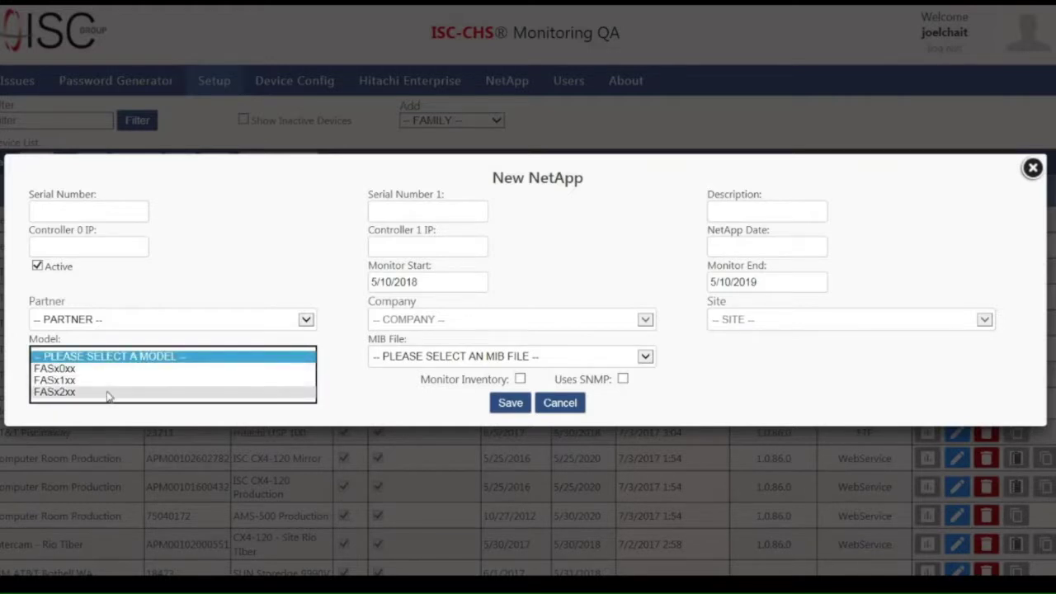
Step: Set the NetApp model to FASx2xx, partner ISC Group, company XYZ and site California
left_click(107, 392)
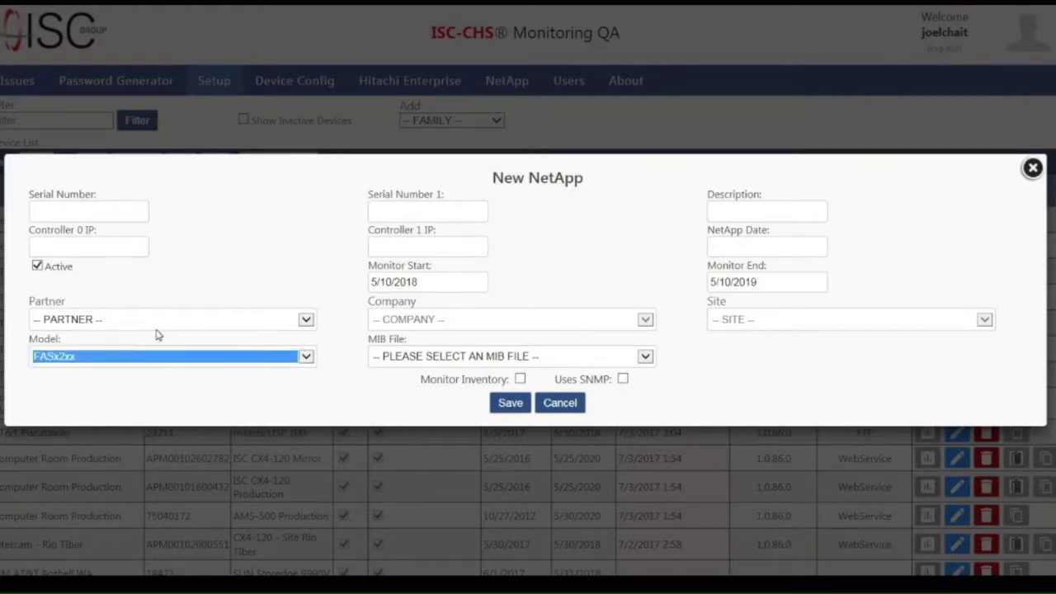
left_click(163, 323)
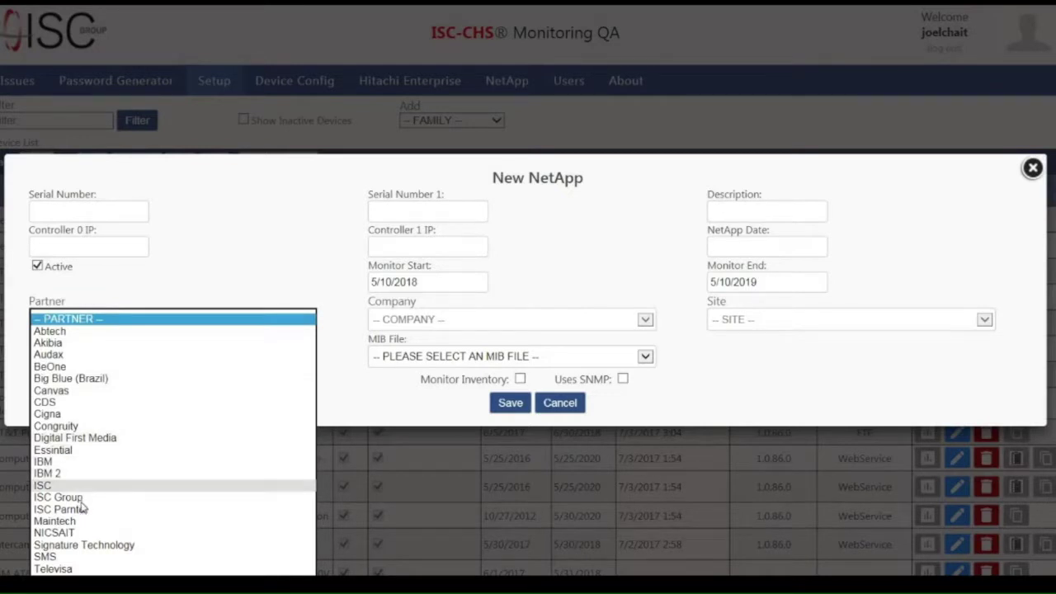
left_click(164, 497)
left_click(464, 323)
left_click(749, 324)
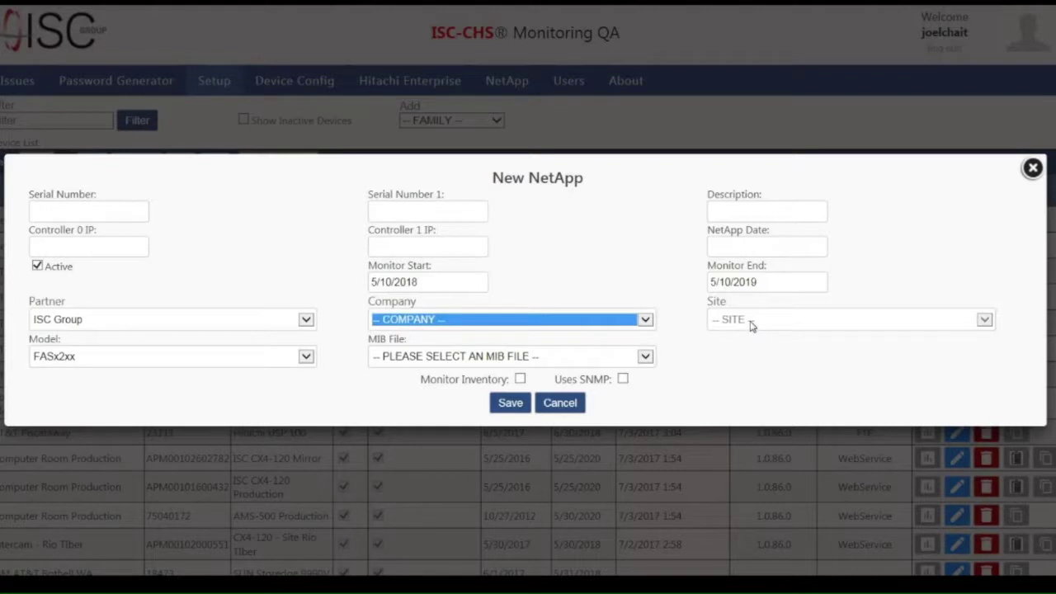
left_click(751, 324)
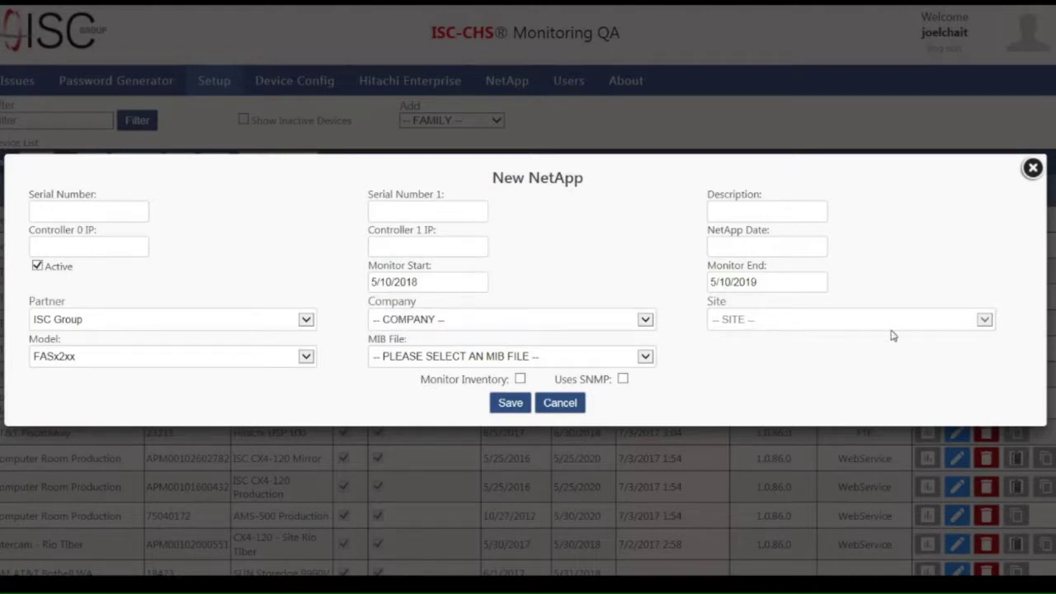
left_click(645, 320)
left_click(542, 333)
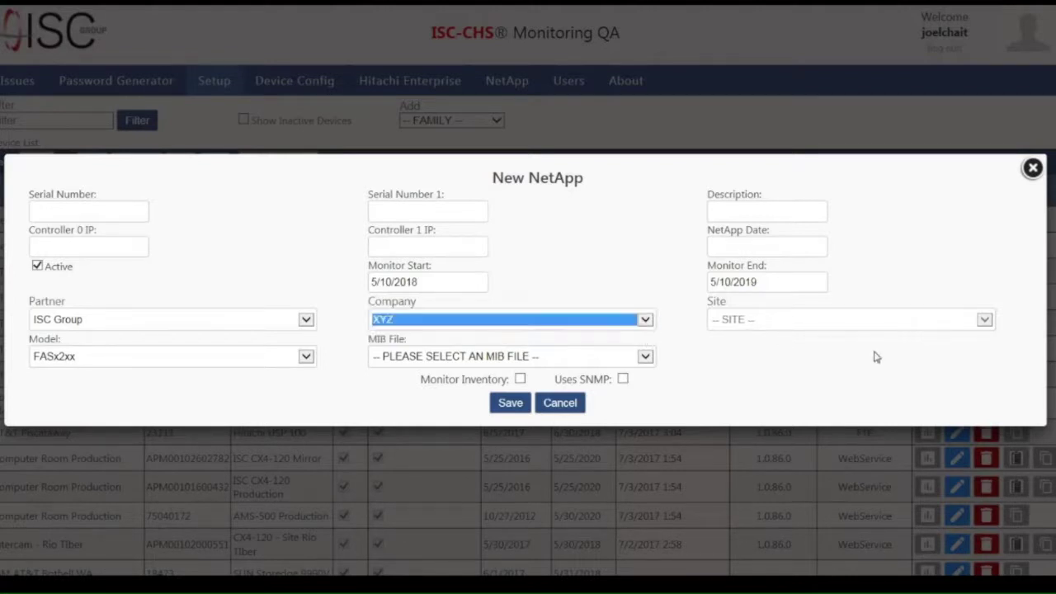
left_click(984, 321)
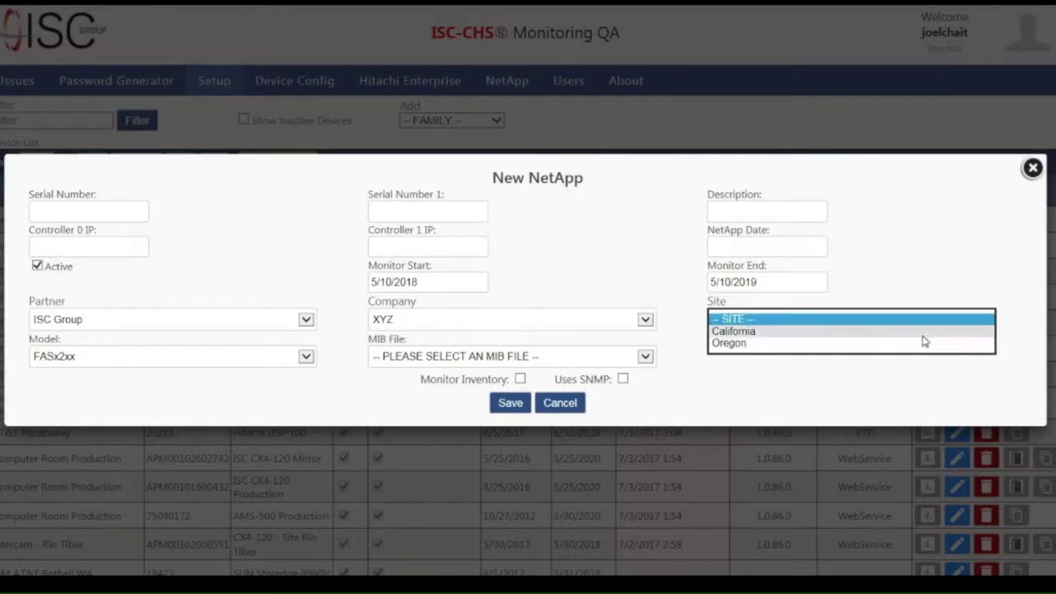
left_click(927, 334)
left_click(111, 211)
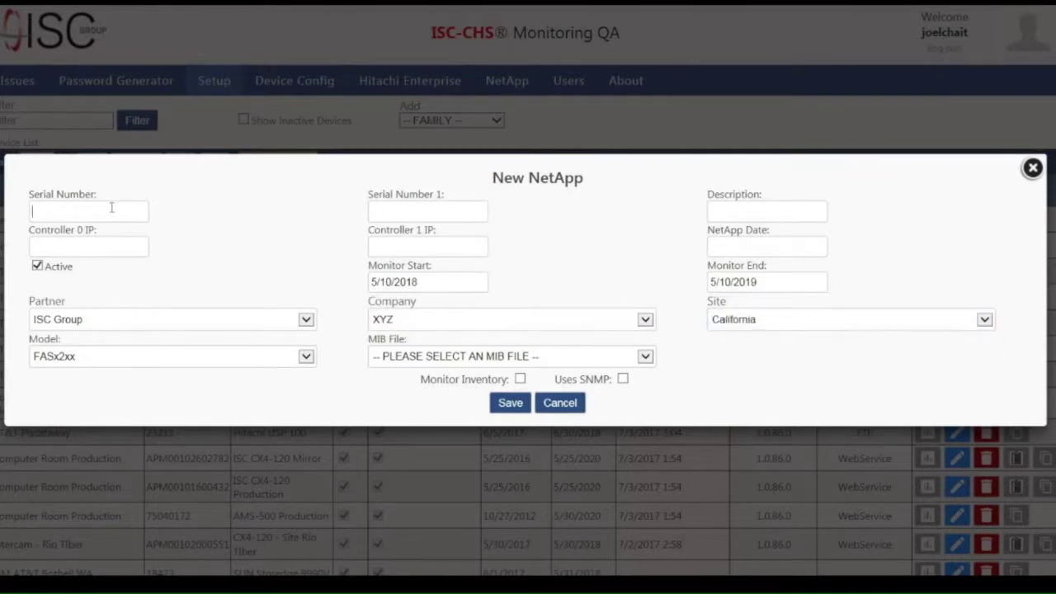
type("698932")
left_click(87, 244)
type("69.89.31")
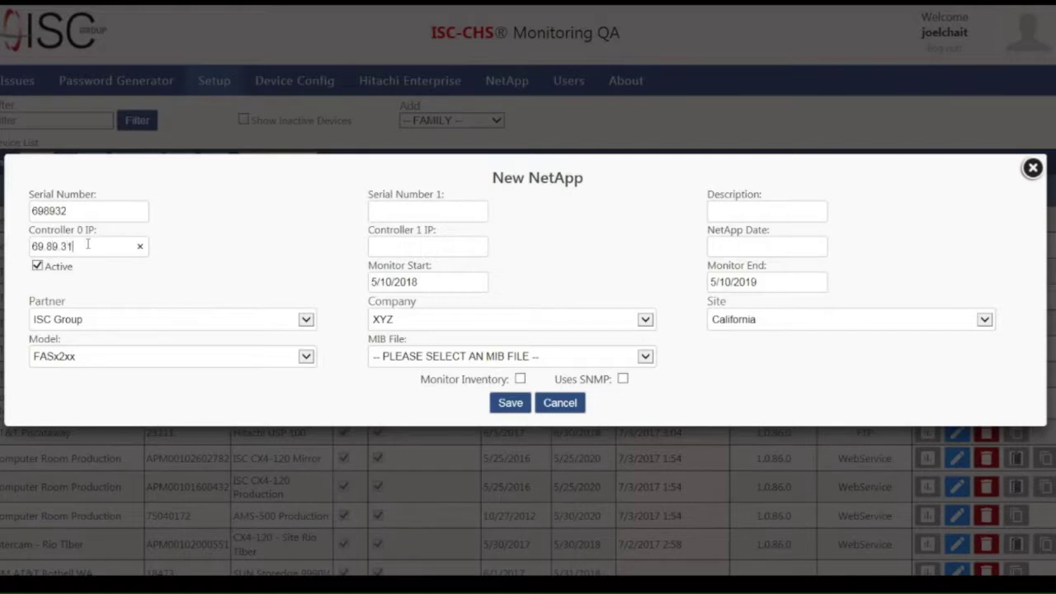
type(".226")
left_click(402, 245)
type("69.89.31")
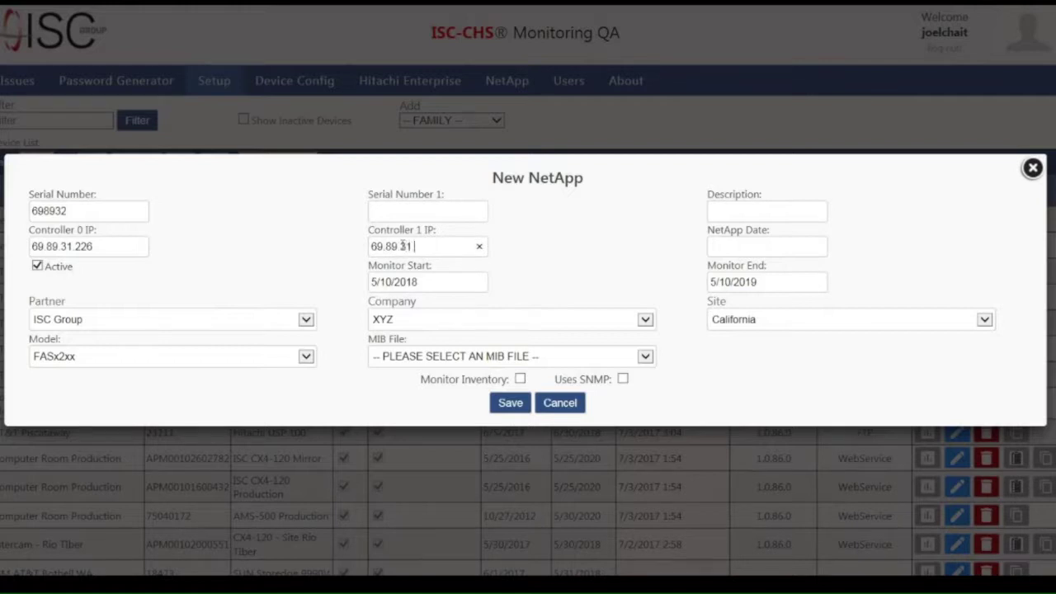
type(".227")
Step: Copy serial 698932 into Serial Number 1 and change it to 698933
double_click(58, 211)
right_click(50, 212)
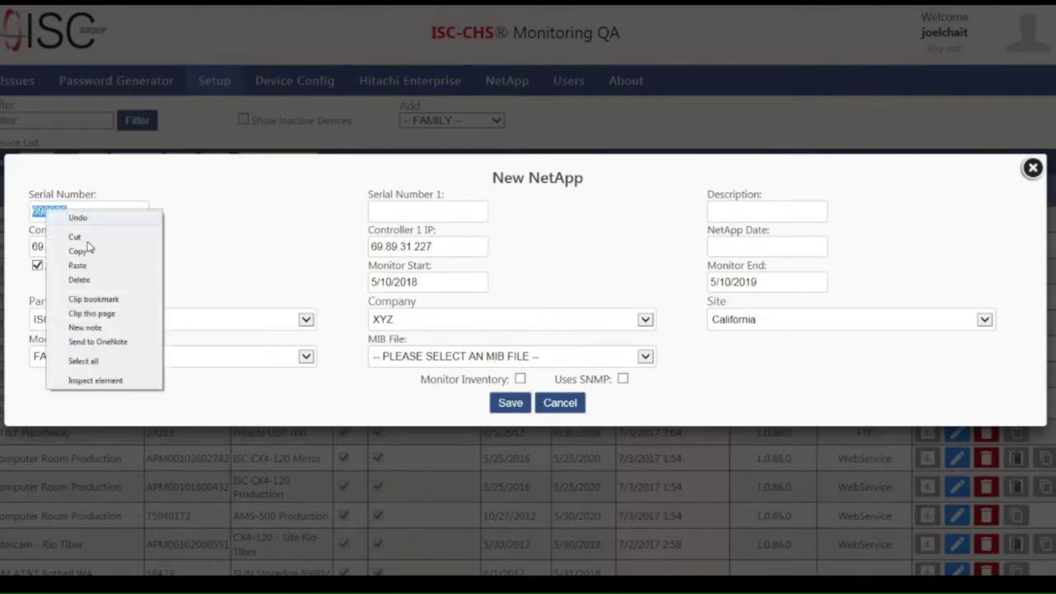
left_click(82, 250)
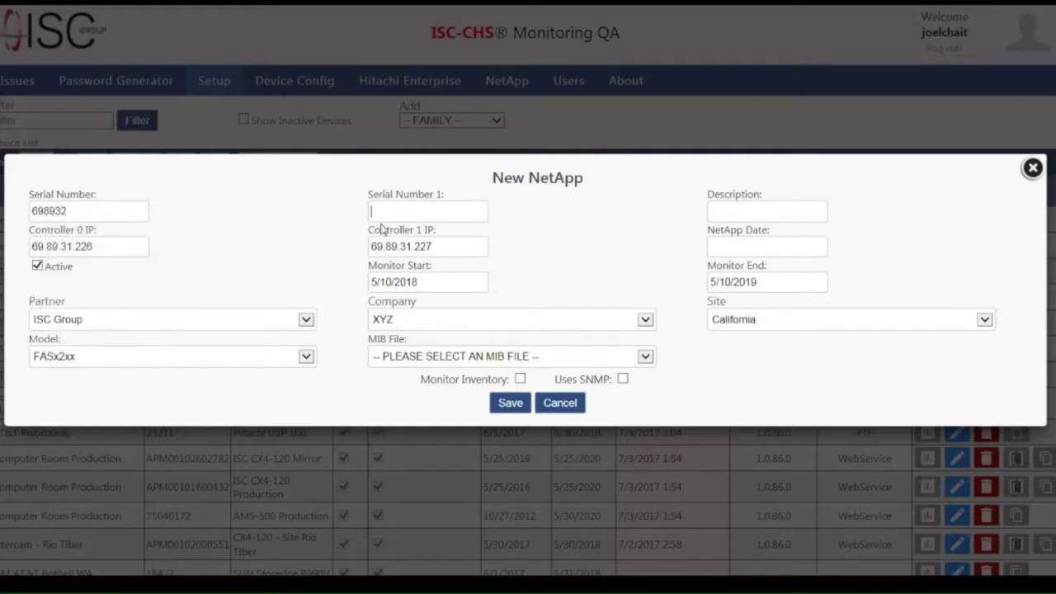
right_click(379, 219)
left_click(409, 272)
key("BackSpace")
type("3")
Step: Enable inventory monitoring and SNMP, and set the NetApp date to 5/10/2018
left_click(519, 378)
left_click(622, 379)
left_click(727, 245)
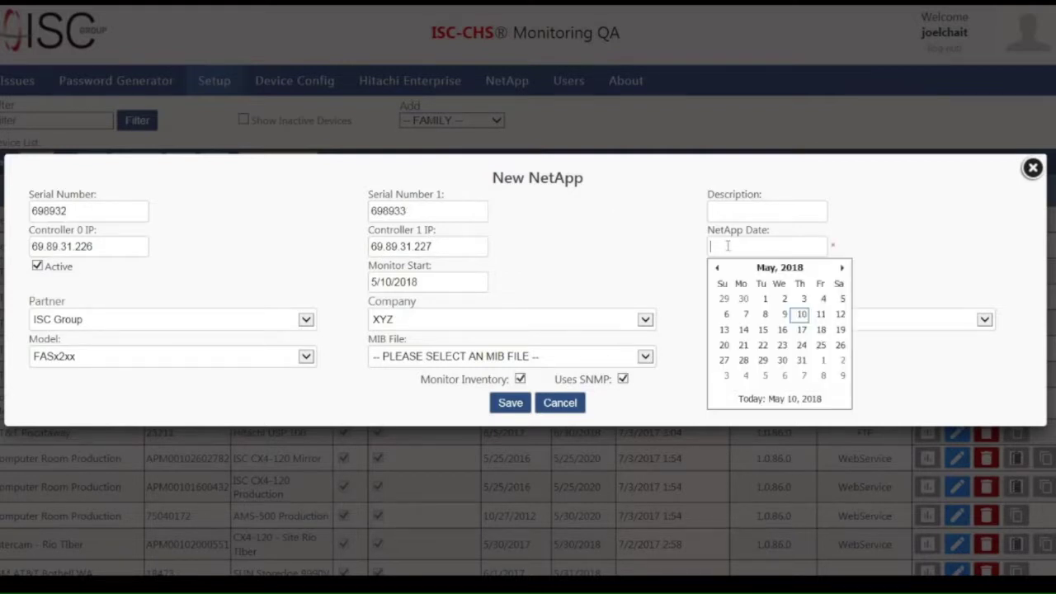
left_click(802, 317)
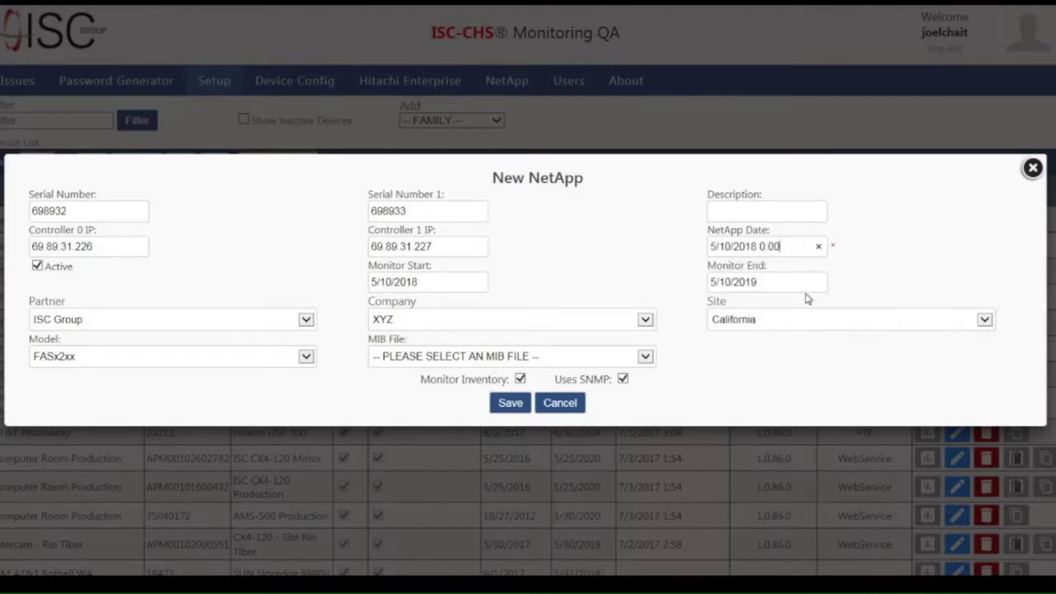
Step: Save the NetApp device and start a new EMC Modular device
left_click(518, 407)
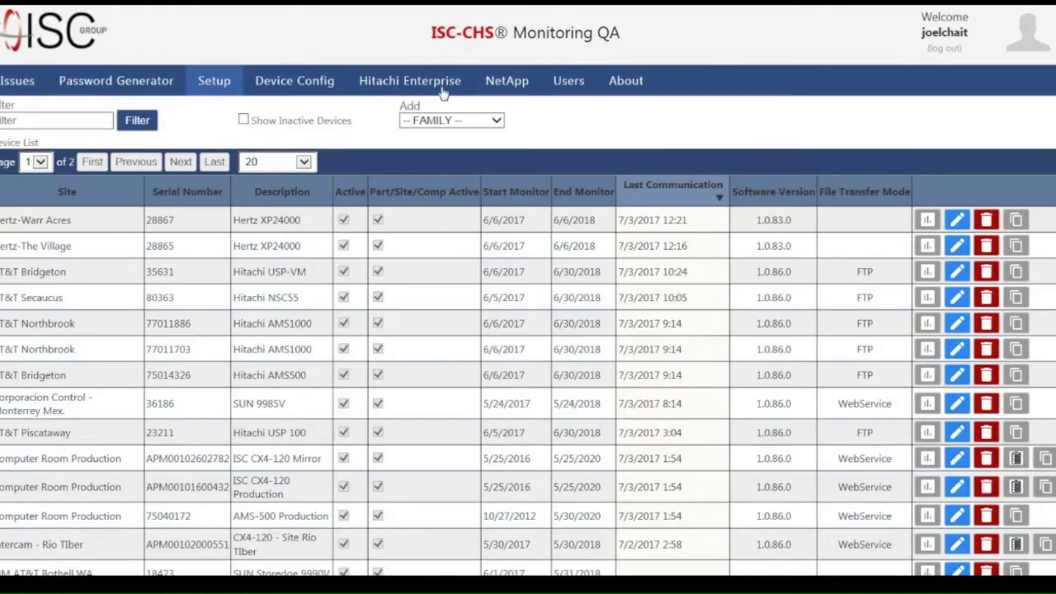
left_click(496, 124)
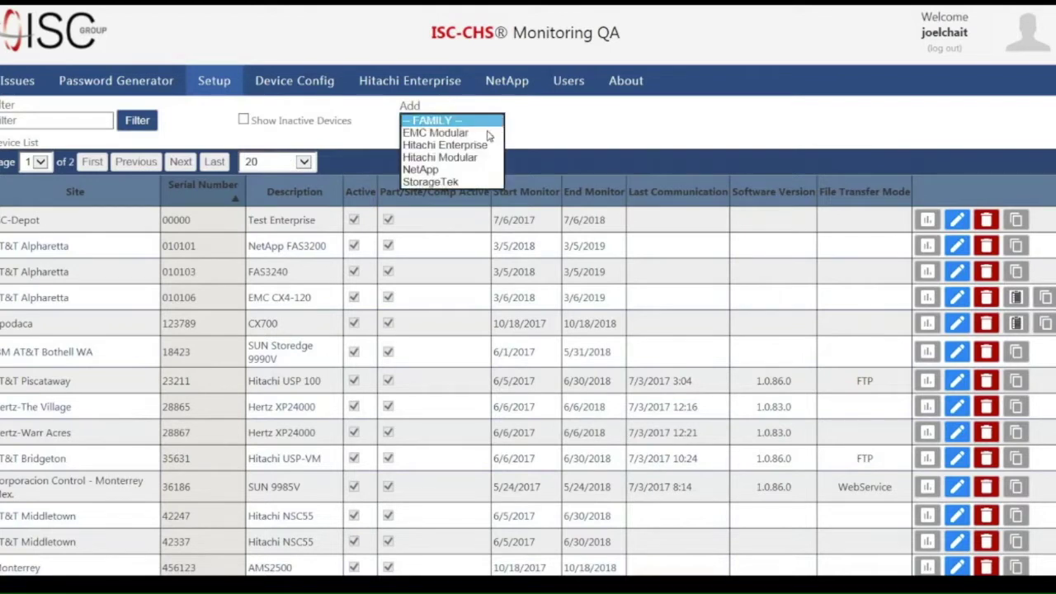
left_click(486, 134)
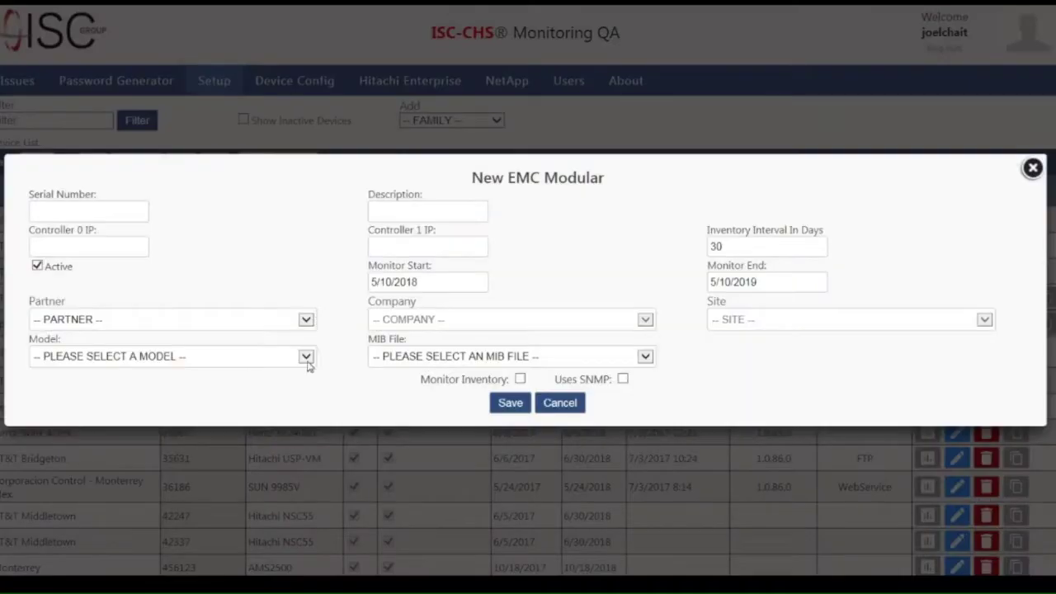
Step: Set the EMC model to CX4-xxx, partner ISC Group, company XYZ and site Oregon
left_click(306, 356)
left_click(251, 385)
left_click(193, 319)
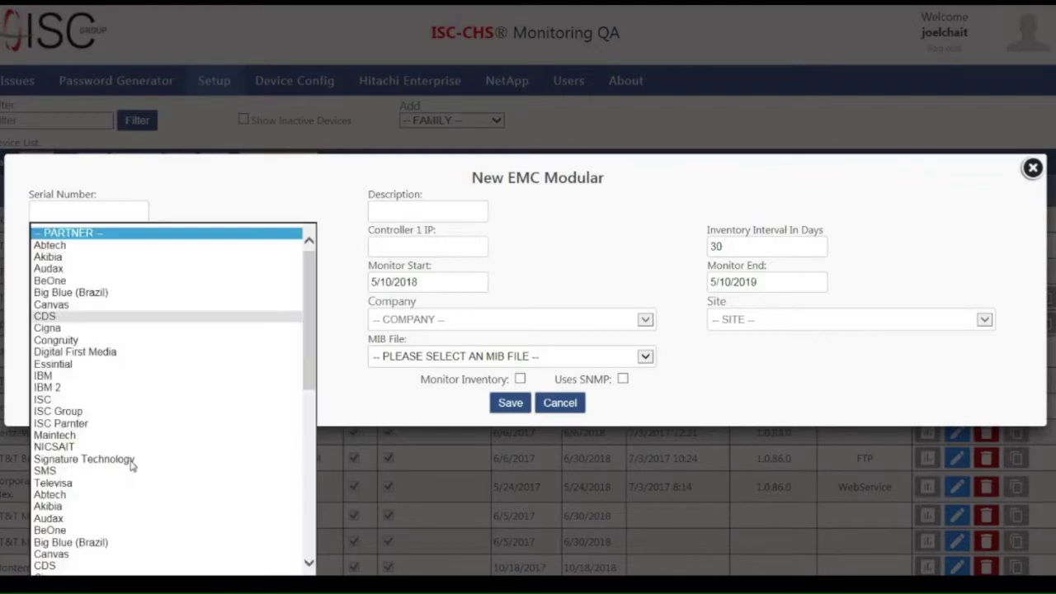
left_click(70, 411)
left_click(439, 321)
left_click(434, 333)
left_click(754, 323)
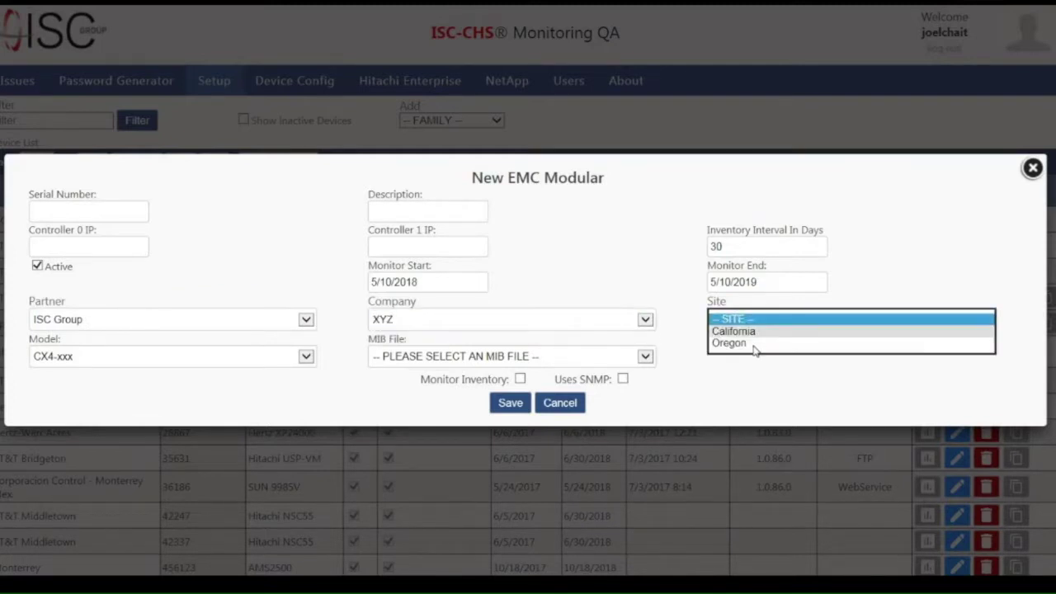
left_click(753, 344)
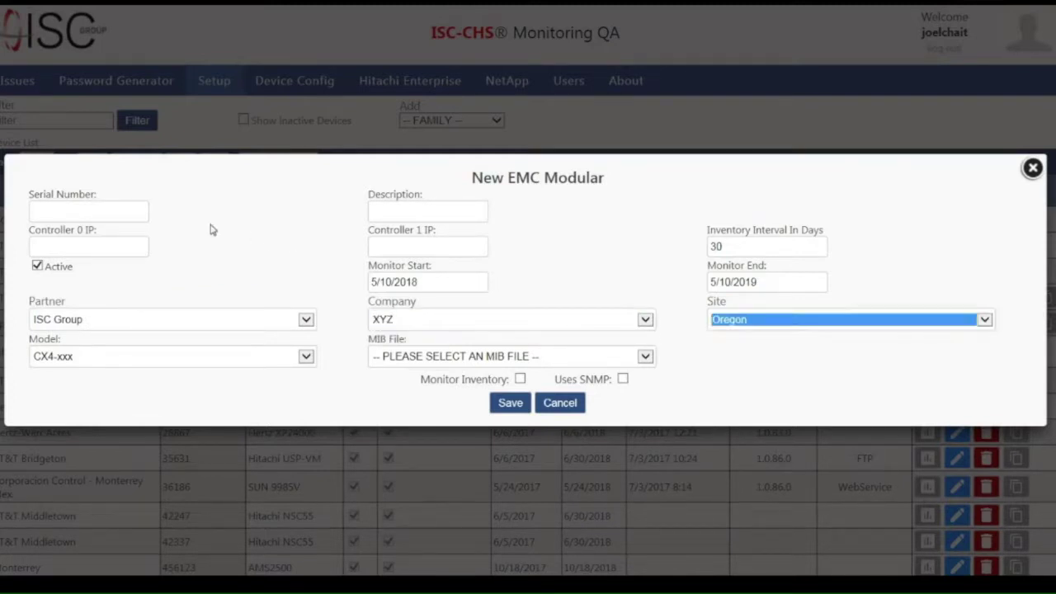
left_click(123, 215)
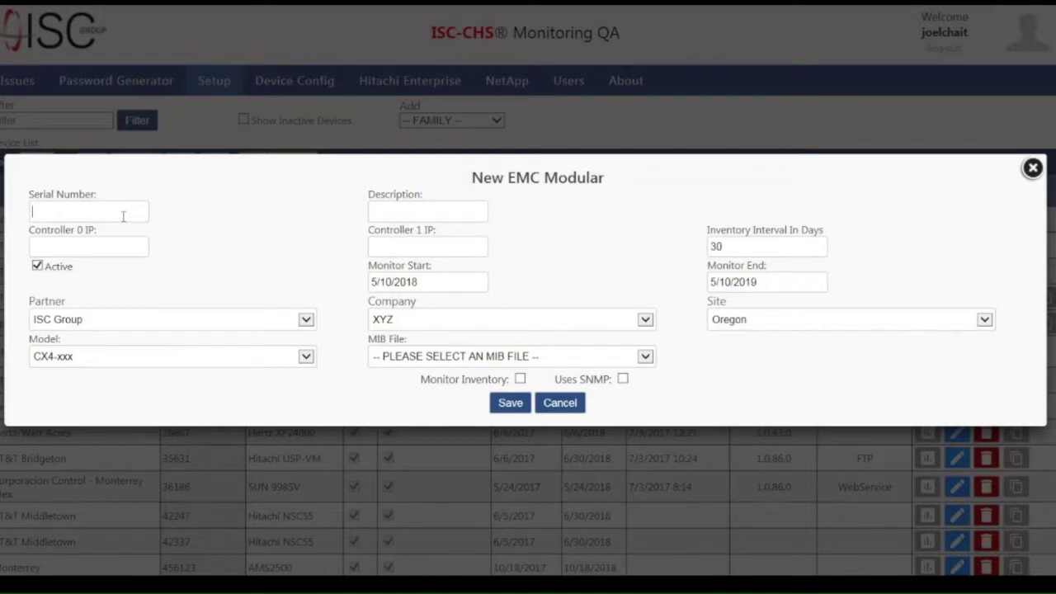
type("69")
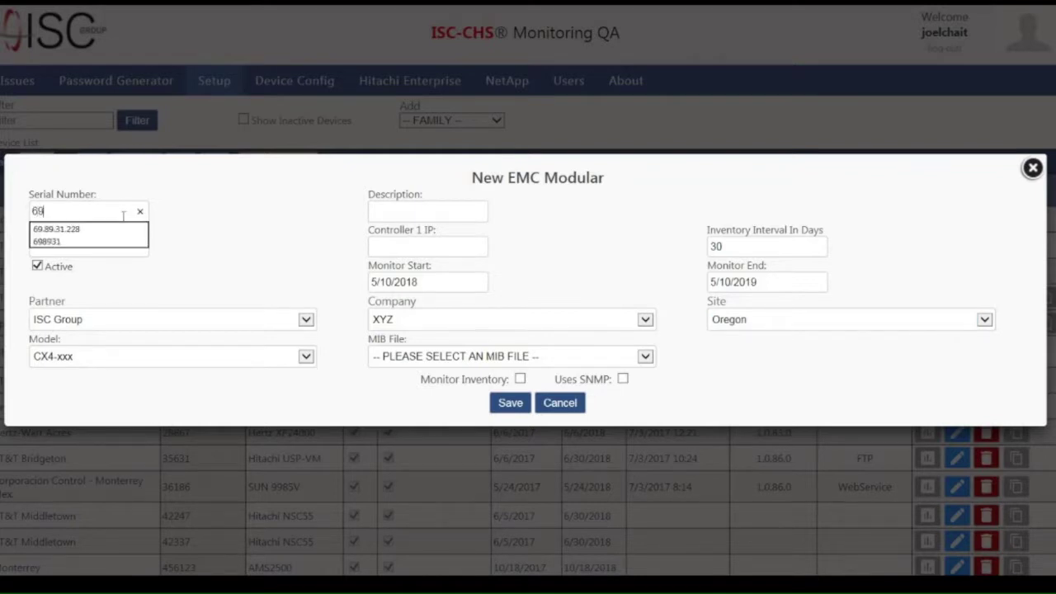
type("89")
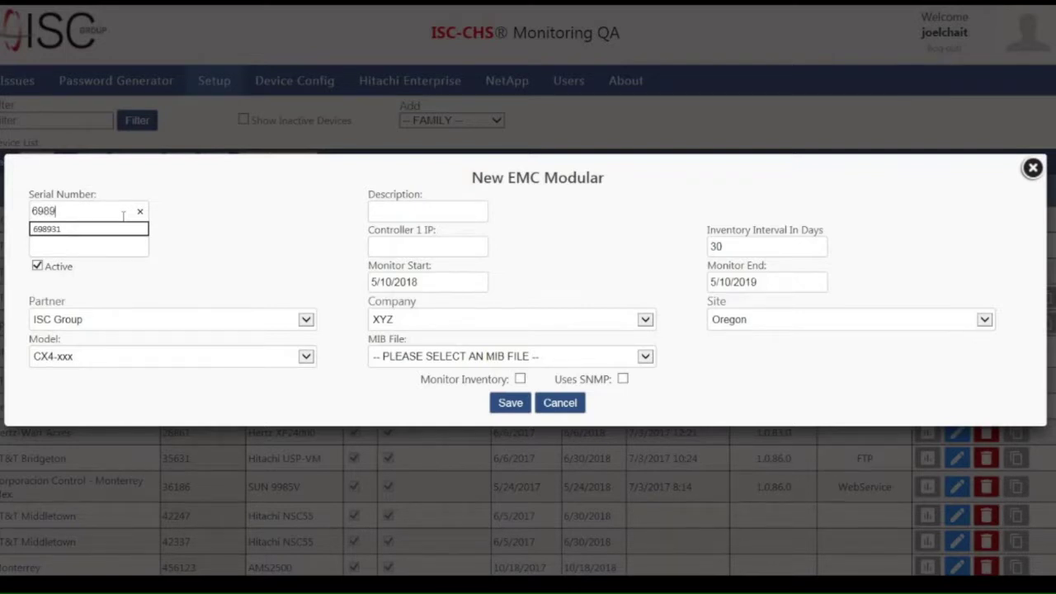
type("35")
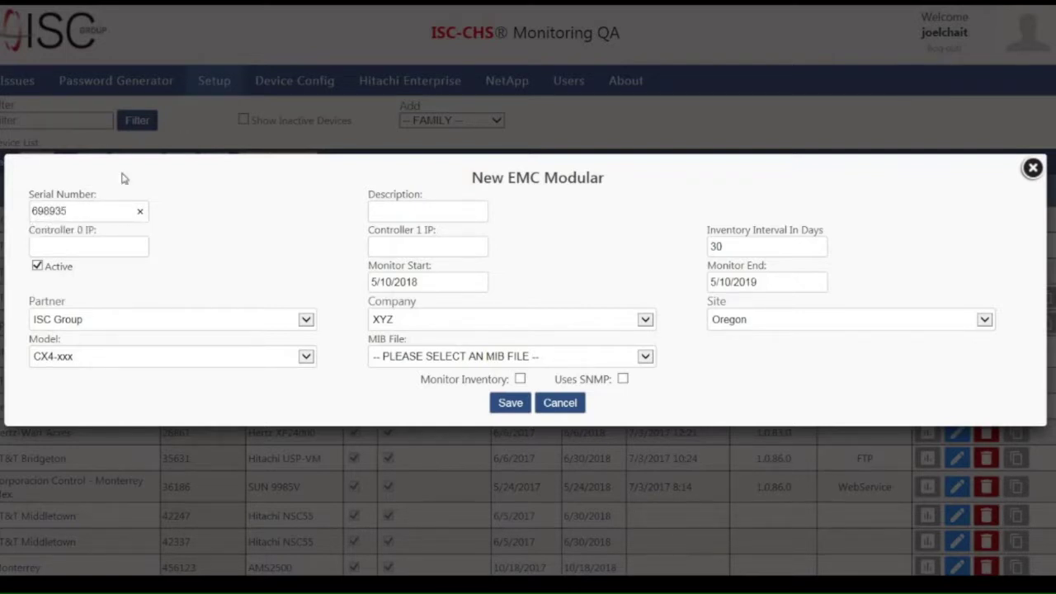
left_click(73, 246)
type("69.89.31")
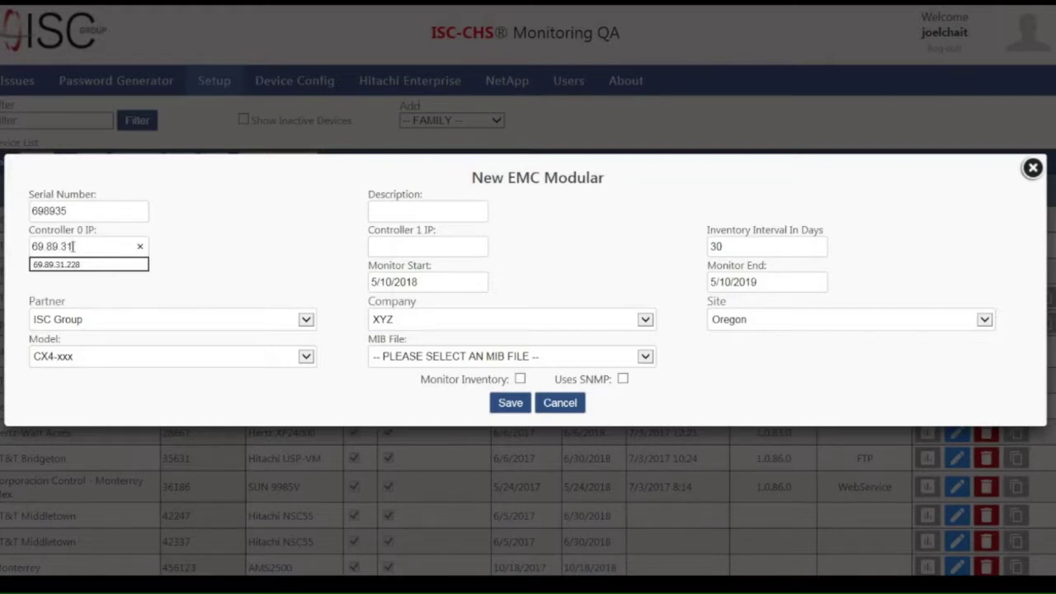
type(".228")
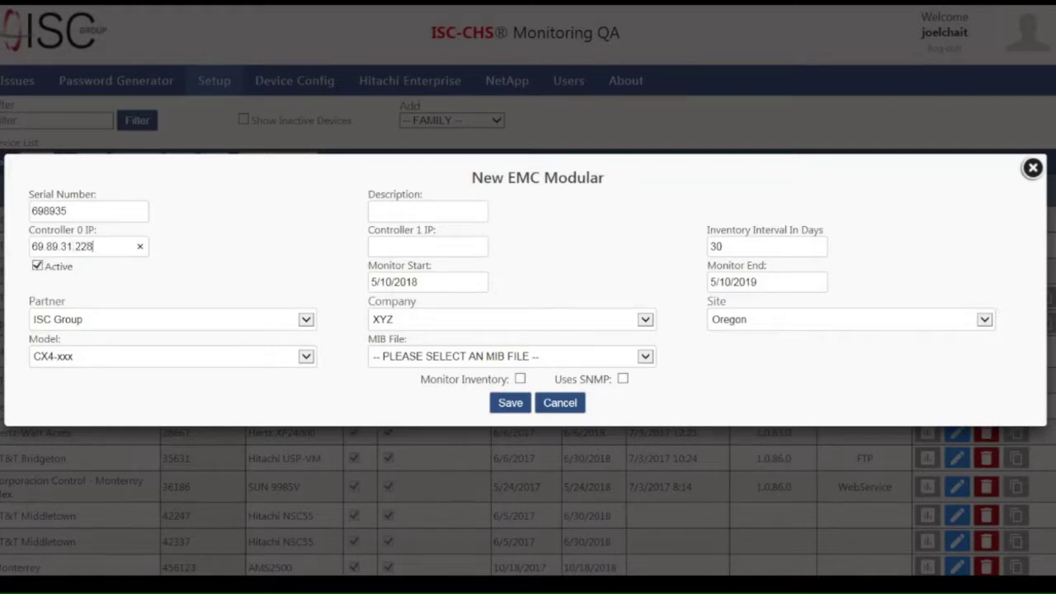
Step: Copy the Controller 0 IP into Controller 1 IP and change it to 69.89.31.229
left_click_drag(103, 246, 33, 247)
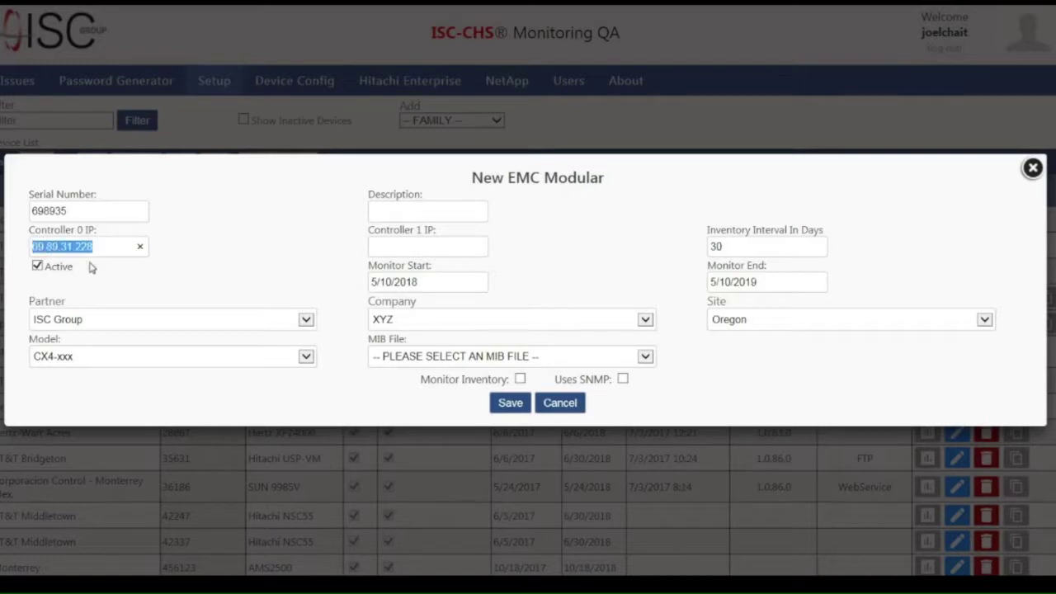
key("shift+F10")
left_click(116, 287)
right_click(393, 247)
key("Return")
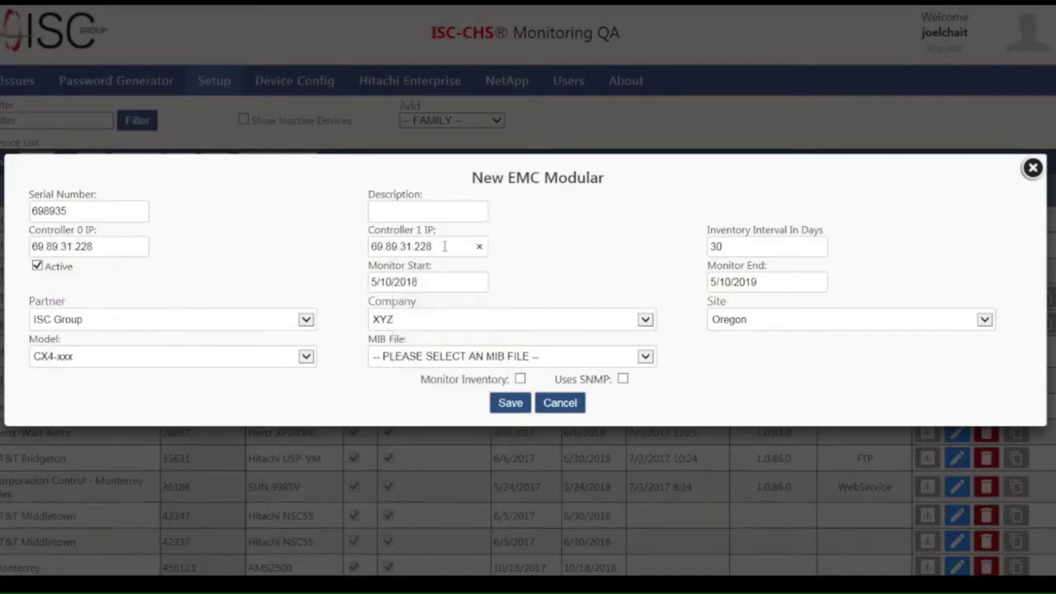
key("BackSpace")
type("9")
Step: Save EMC Modular device 698935 and check the newly added rows in the device list
left_click(511, 406)
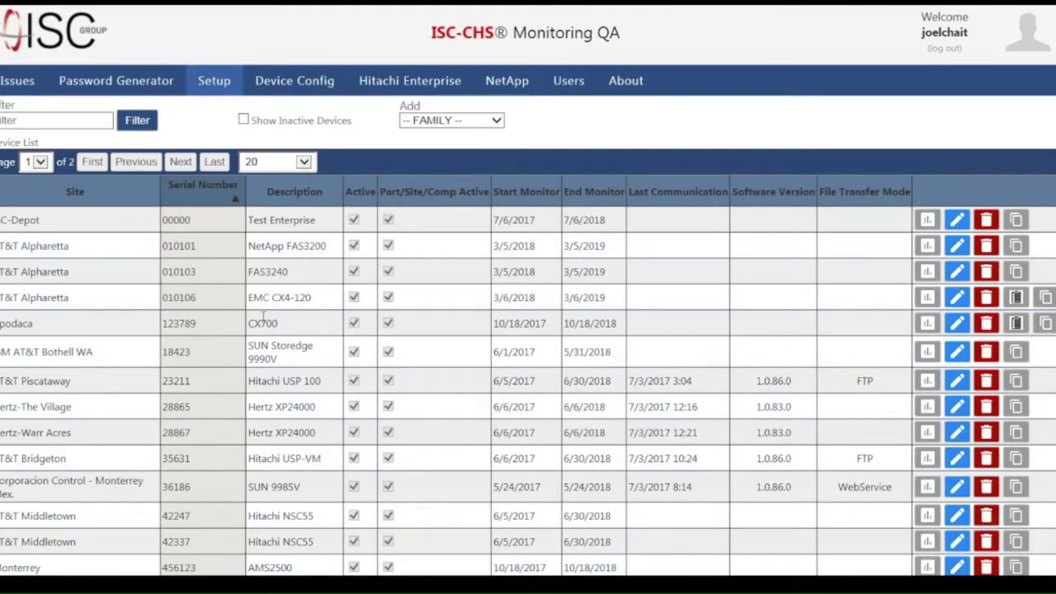
scroll(264, 320, "down", 3)
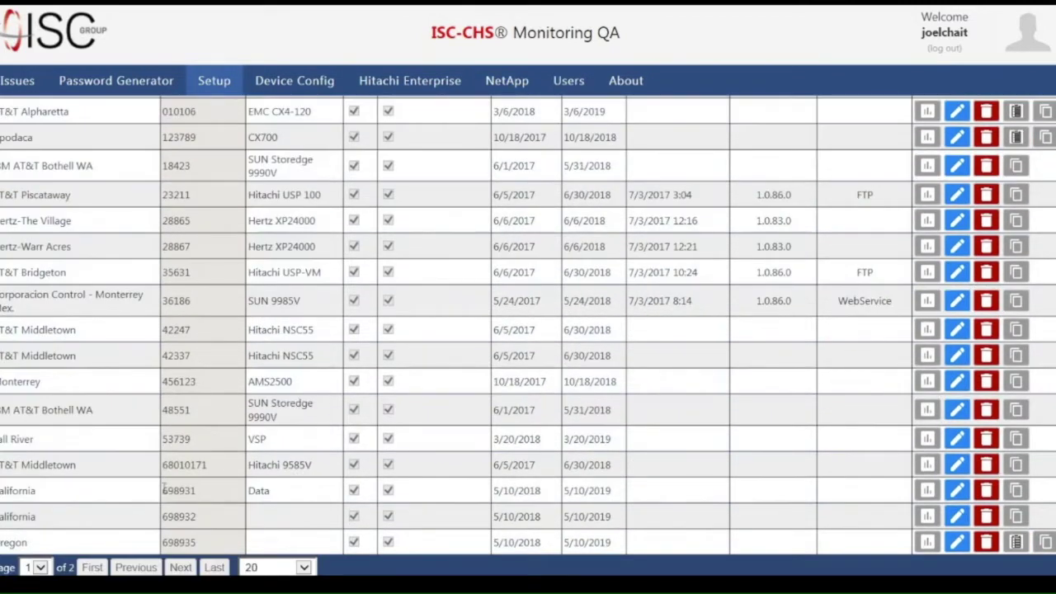
left_click_drag(7, 490, 301, 549)
left_click(301, 548)
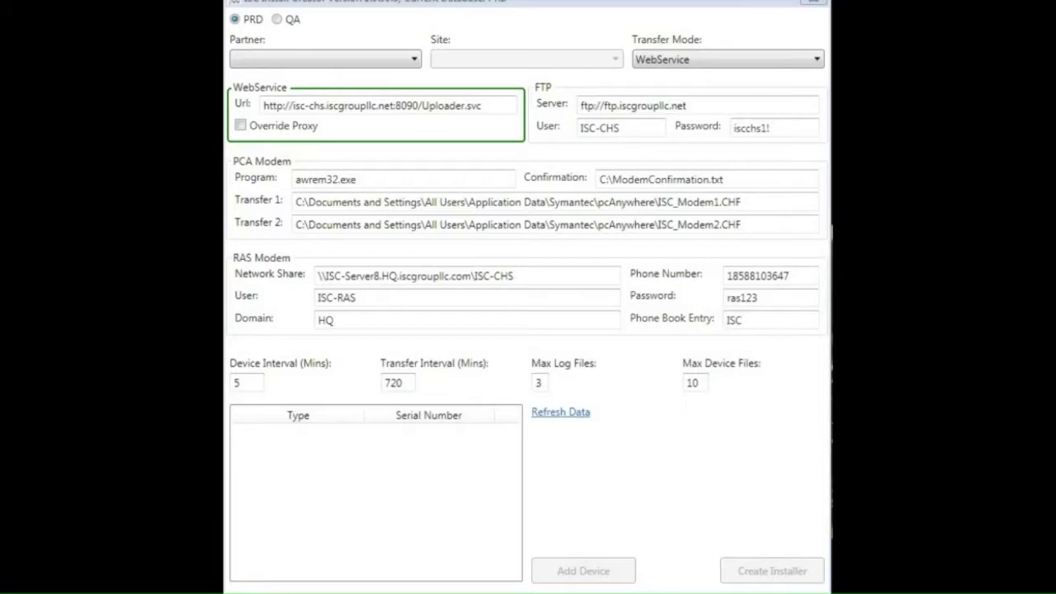
Step: Set the installer to QA, partner ISC Group, site California, with WebService transfer
left_click(277, 19)
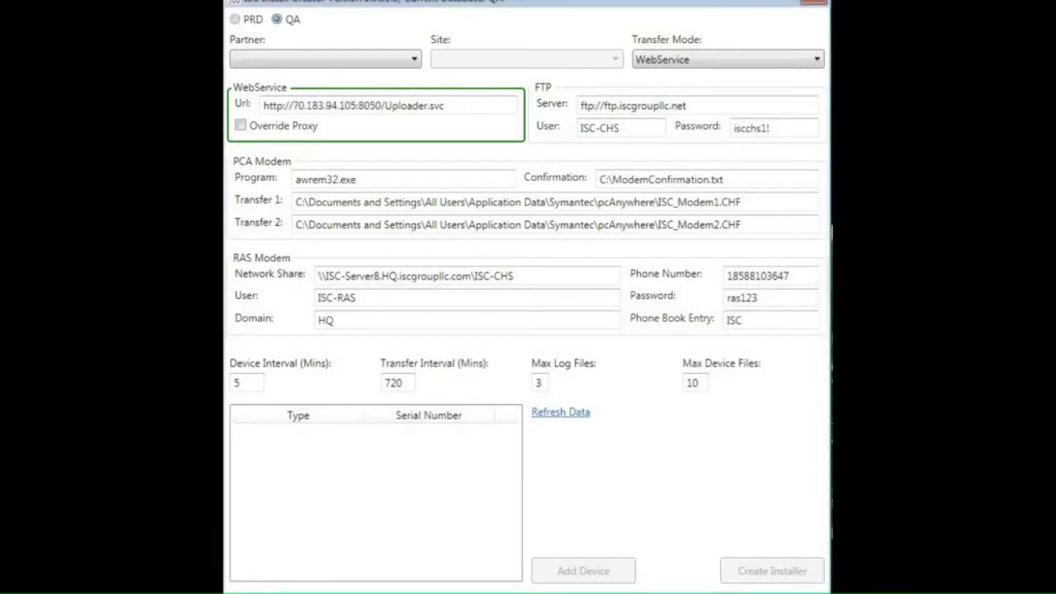
left_click(324, 59)
scroll(322, 215, "up", 1)
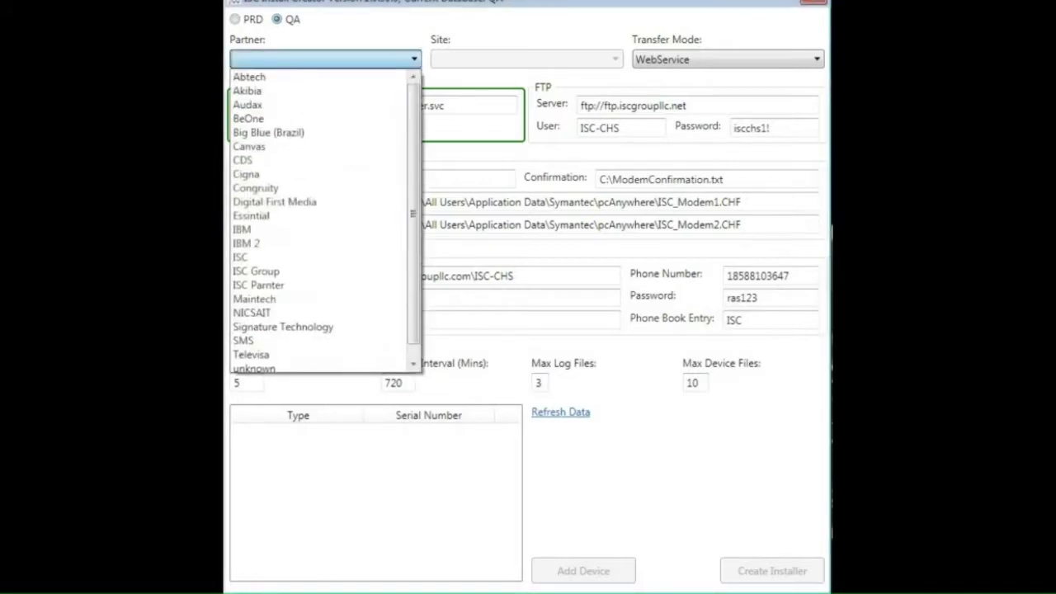
left_click(256, 271)
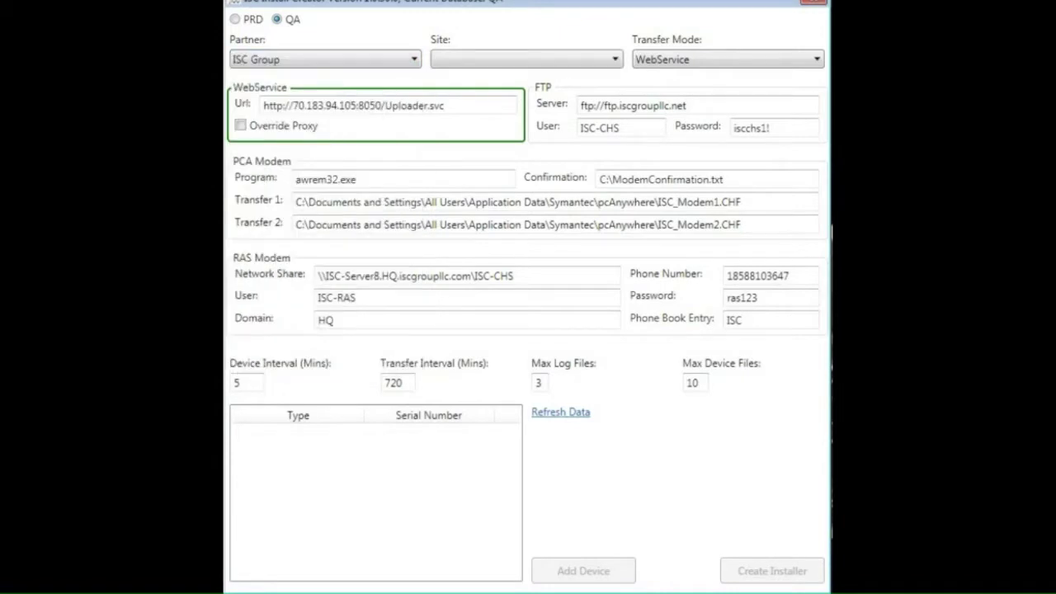
left_click(470, 59)
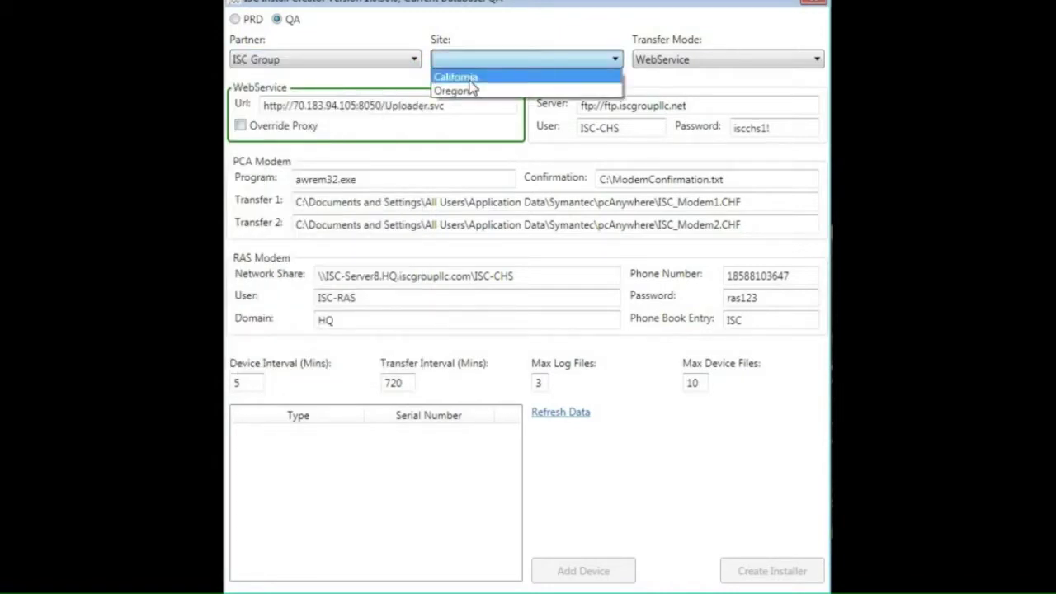
left_click(470, 82)
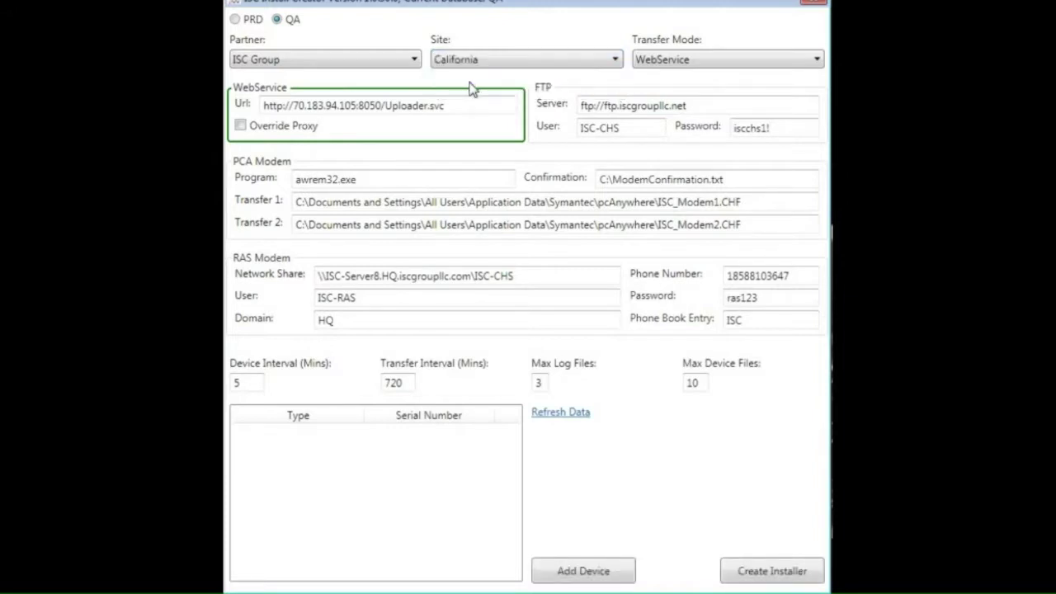
left_click(678, 65)
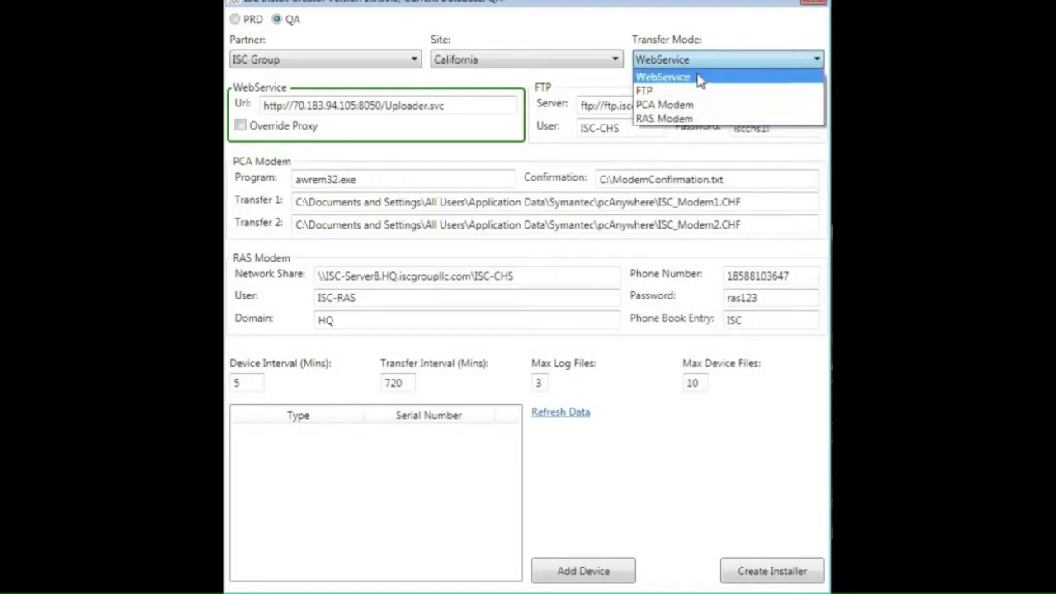
left_click(693, 80)
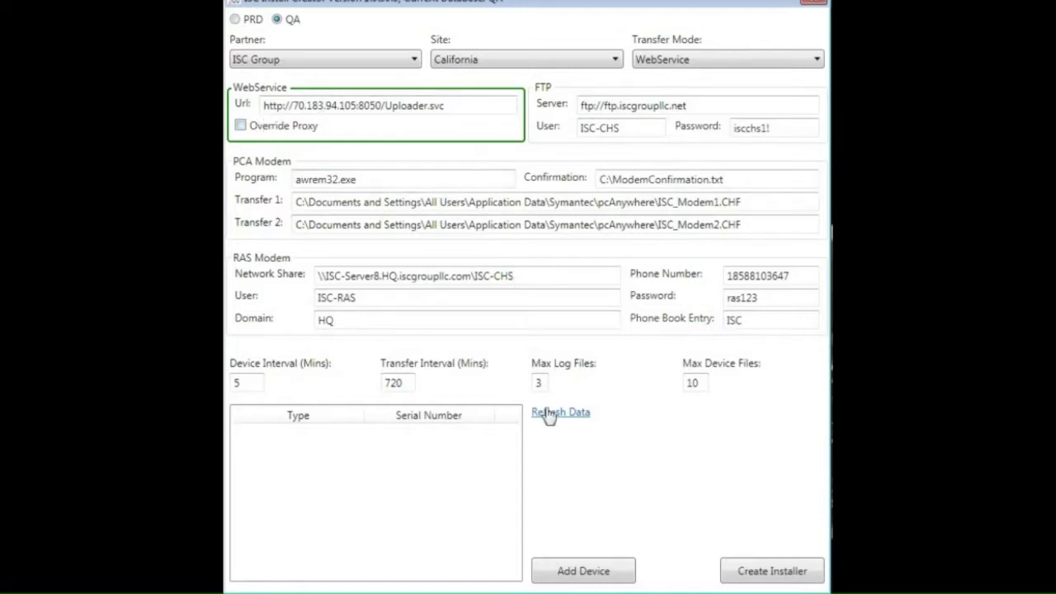
Step: Add Hitachi Enterprise 698931 to the installer's device list
left_click(592, 577)
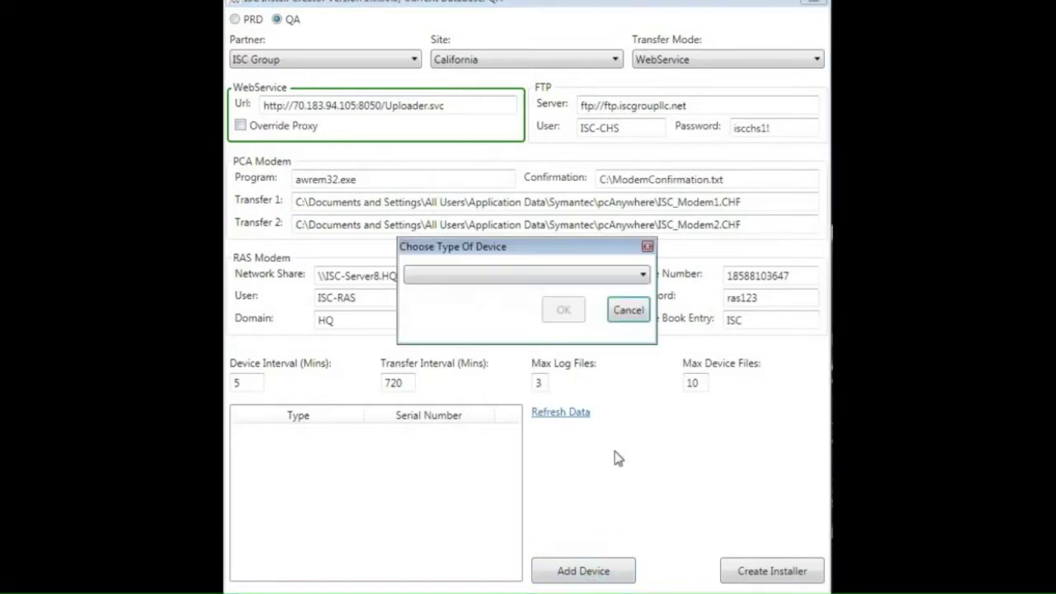
left_click(635, 277)
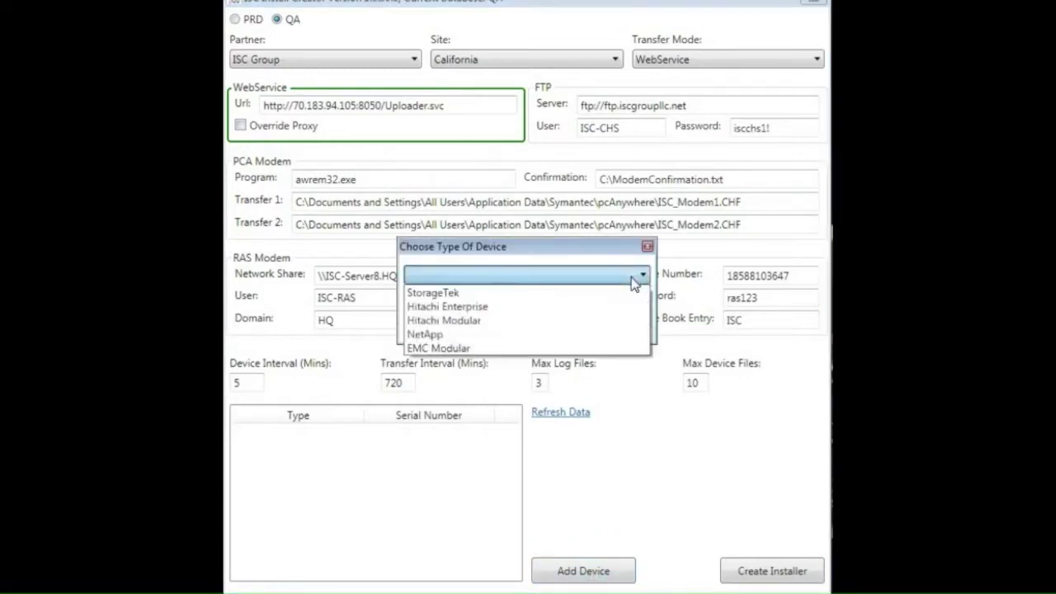
left_click(587, 307)
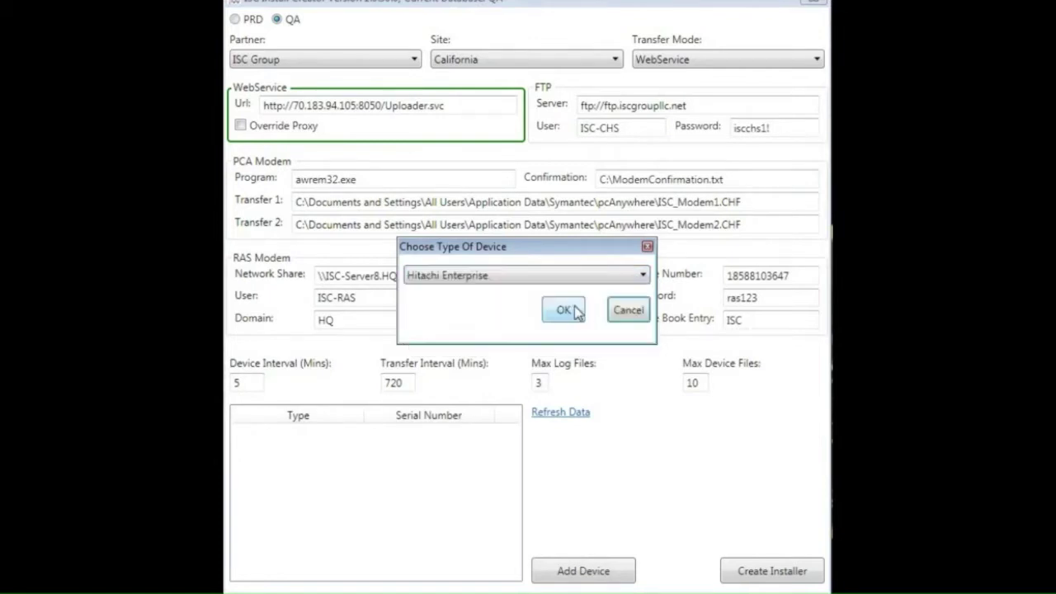
left_click(564, 310)
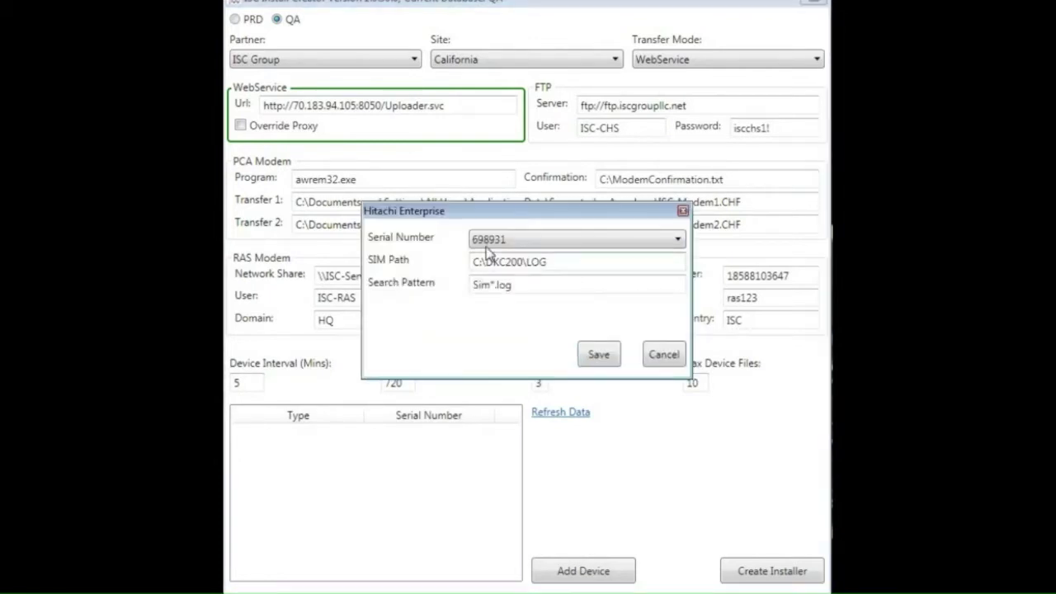
left_click(597, 357)
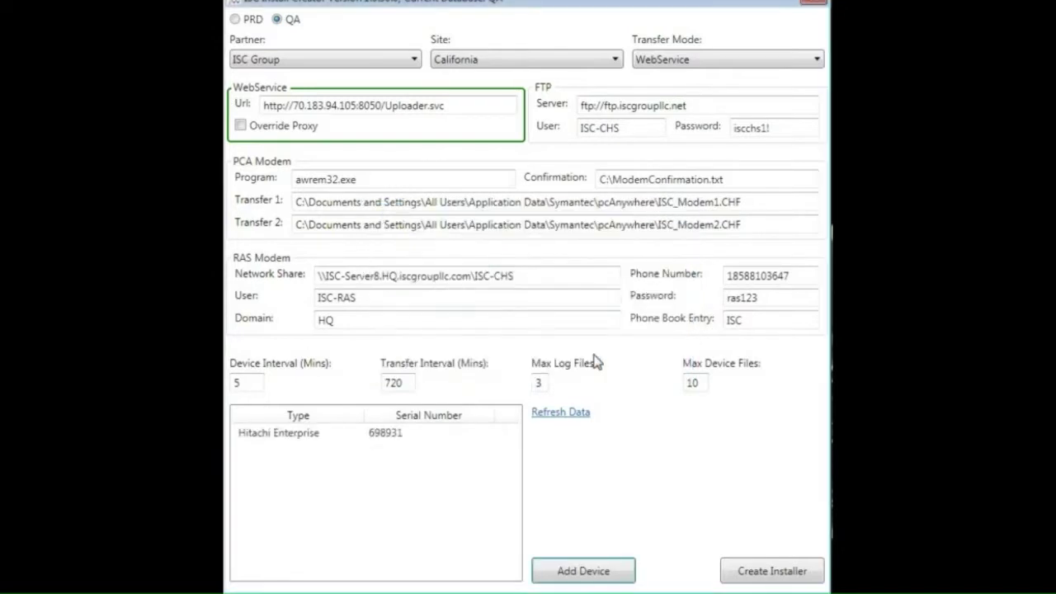
Step: Add NetApp with primary serial 698932 to the installer's device list
left_click(578, 572)
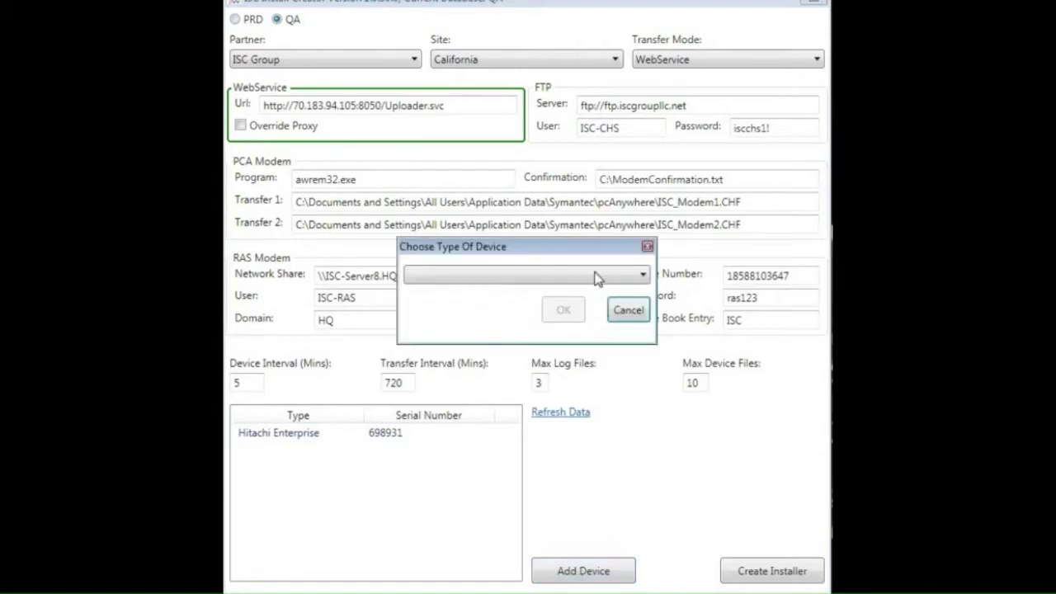
left_click(634, 275)
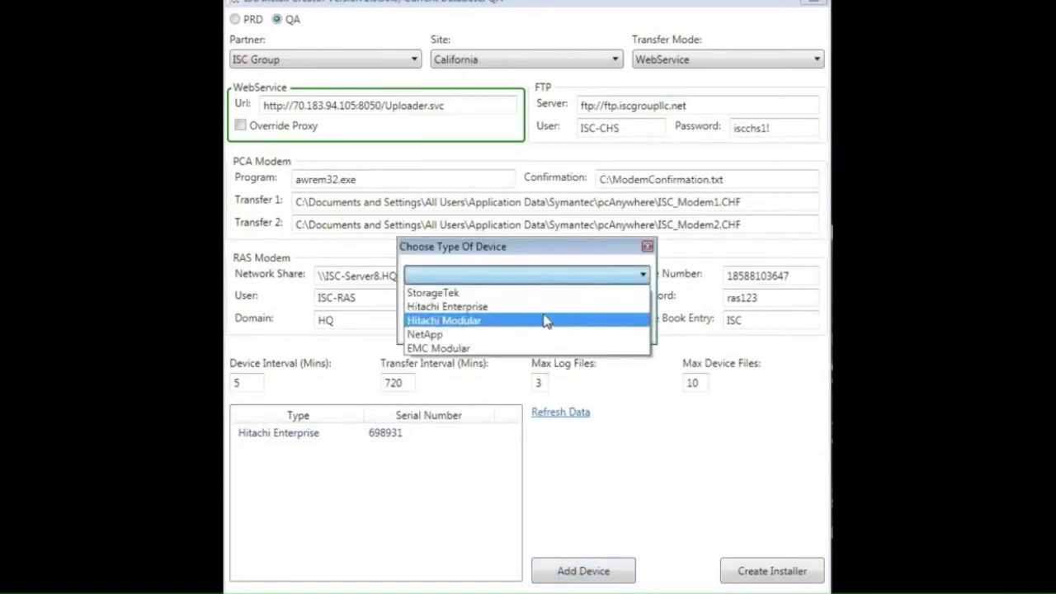
left_click(526, 335)
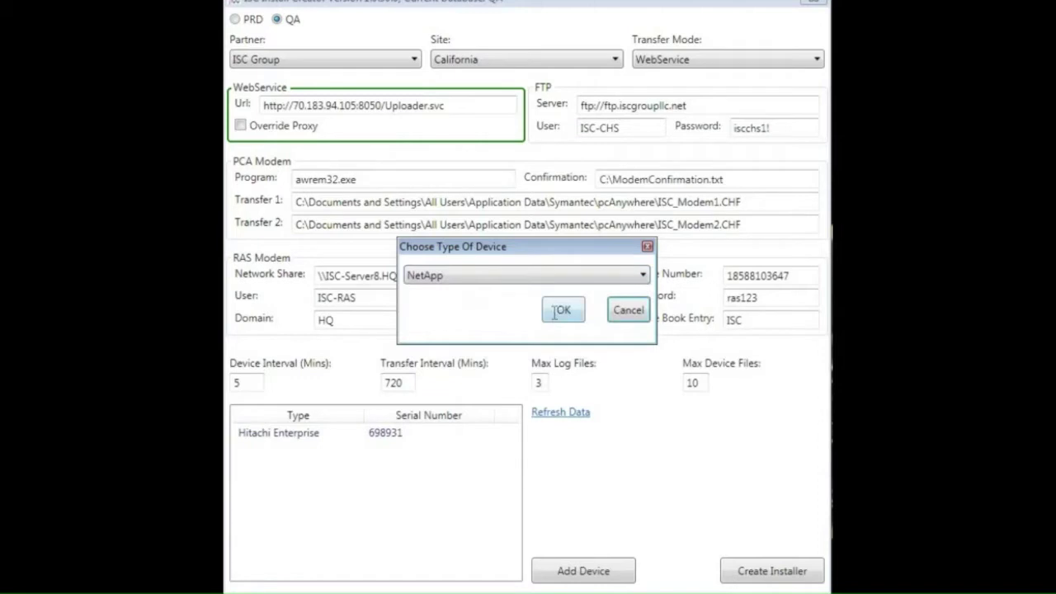
left_click(557, 308)
left_click(528, 193)
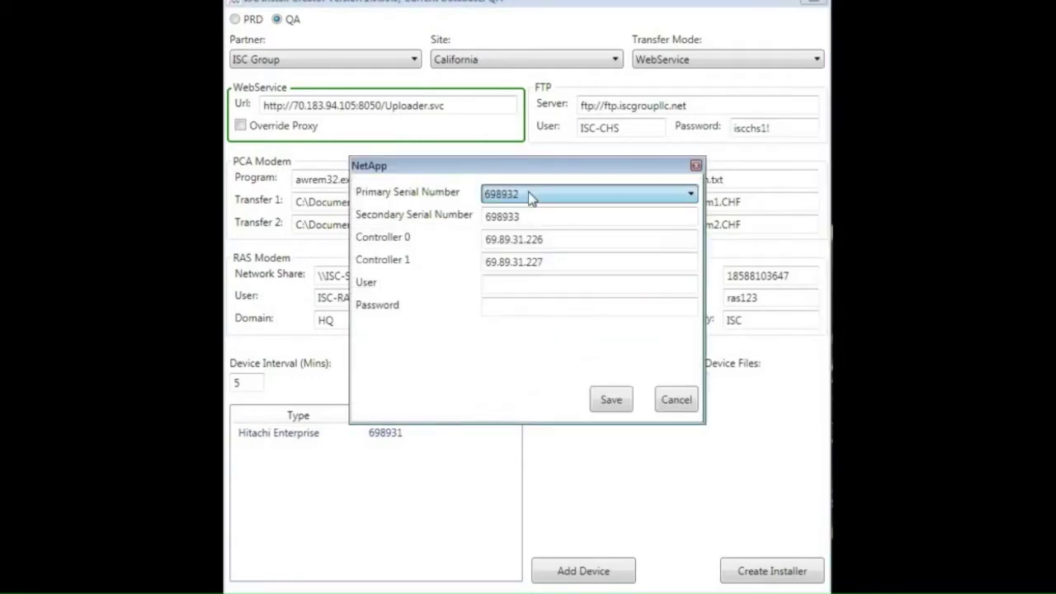
left_click(536, 212)
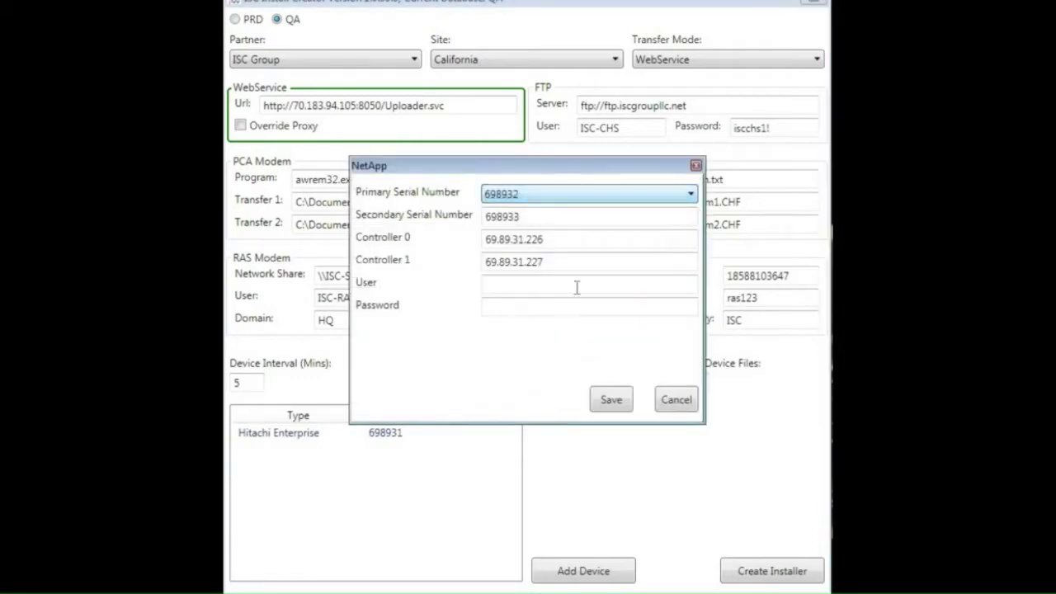
left_click(611, 401)
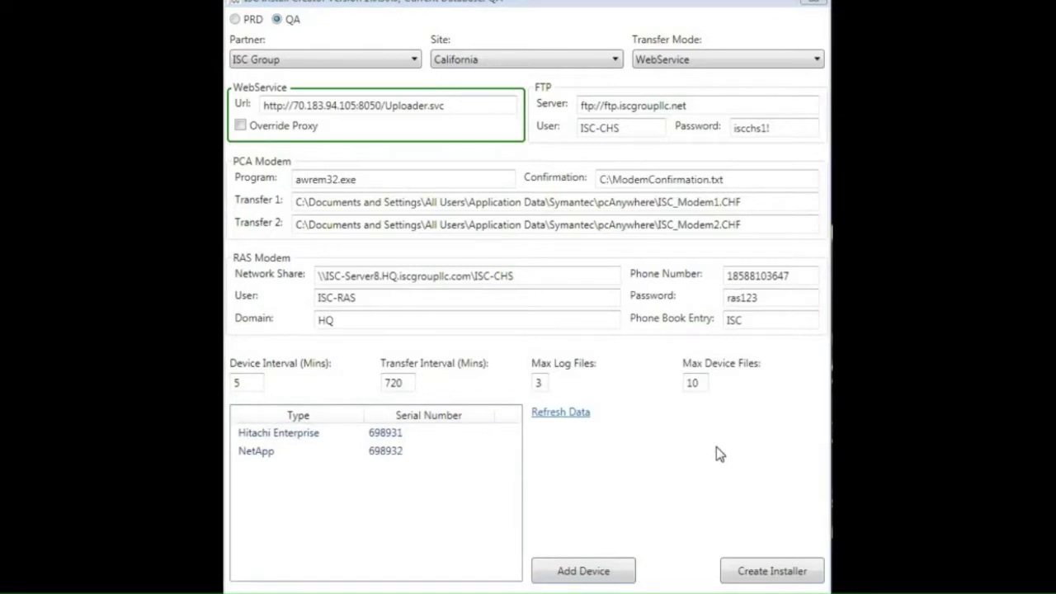
Step: Create the ISC_ClientInstall.isc installer file, acknowledge the clipboard notice, and close the creator
left_click(775, 578)
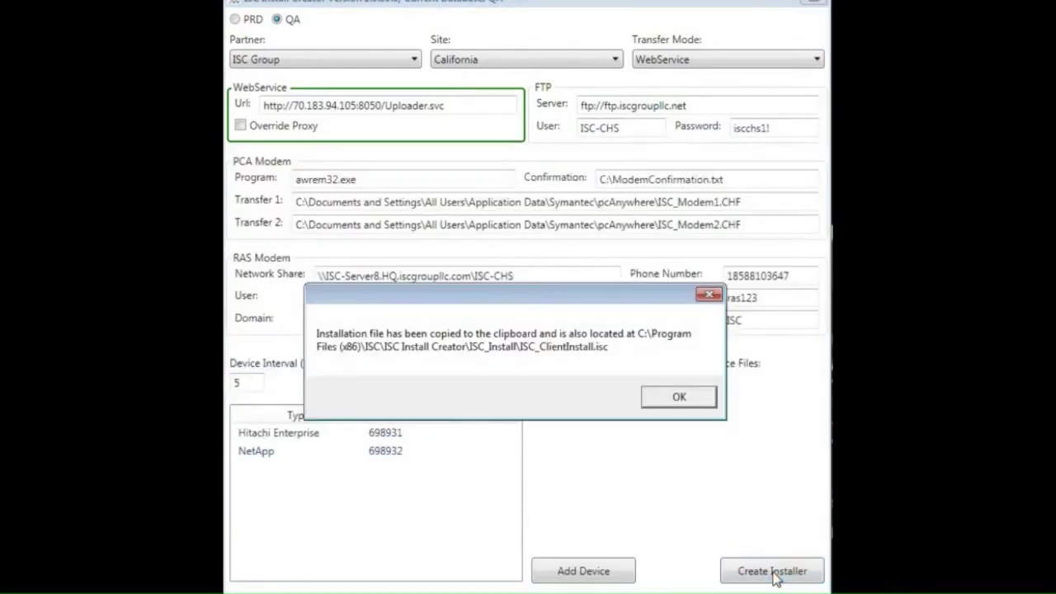
left_click(678, 398)
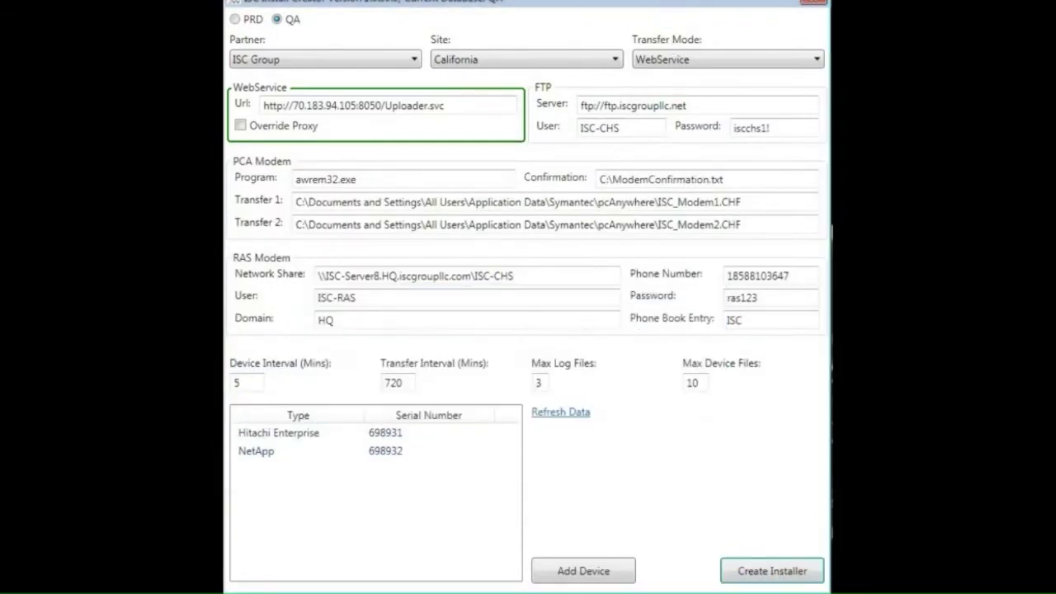
right_click(648, 7)
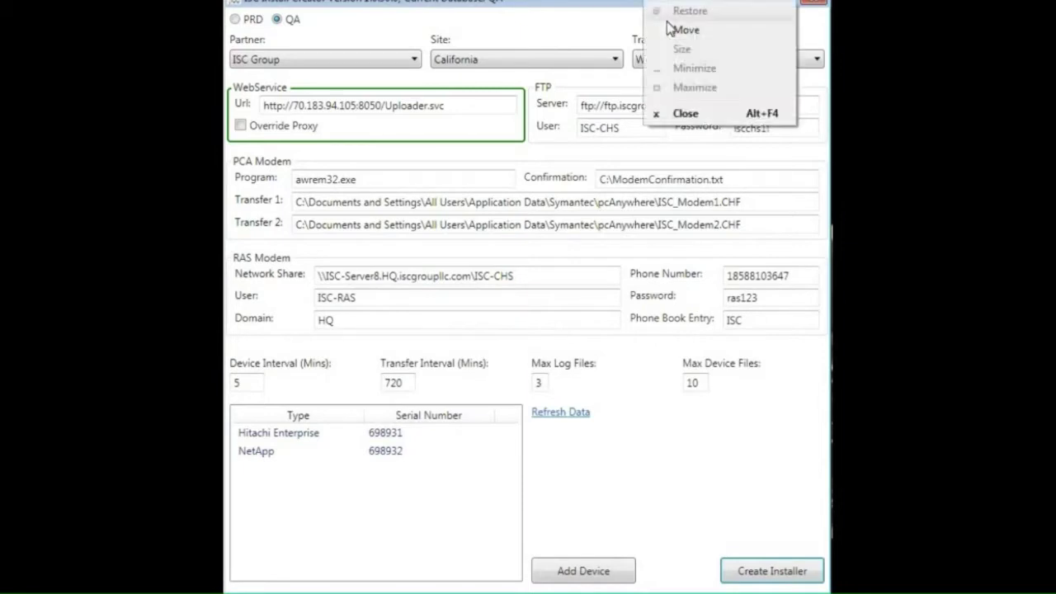
key("Escape")
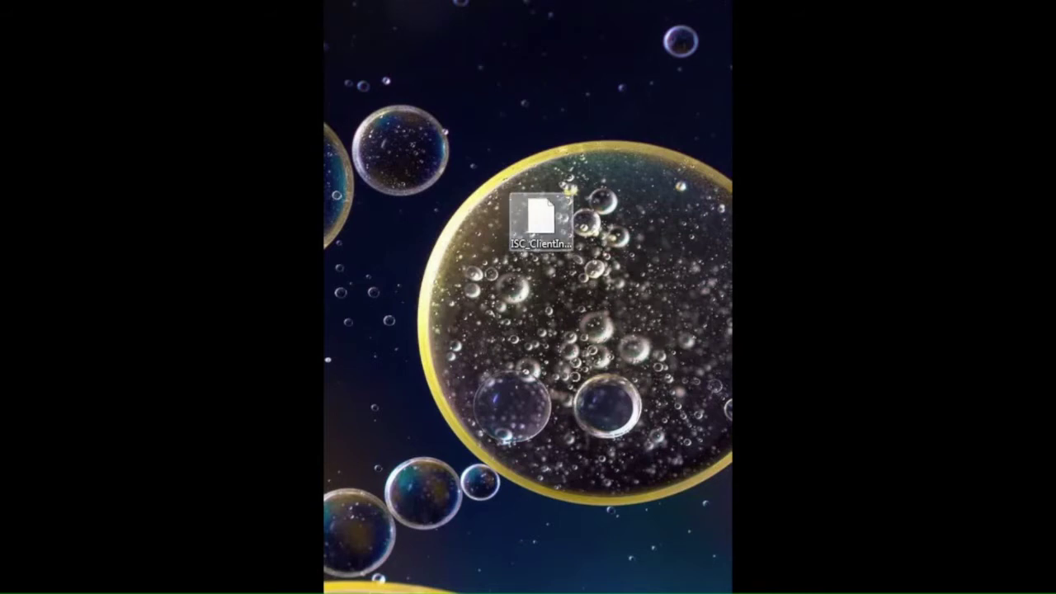
Step: Rename the desktop installer from .isc to ISC_ClientInstall.exe and run it
right_click(558, 247)
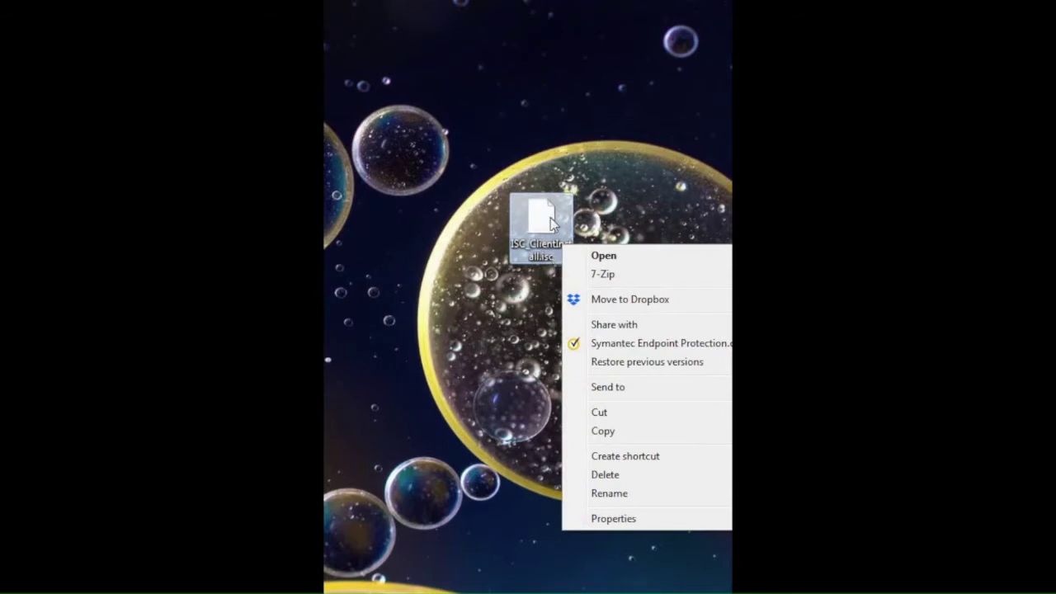
left_click(585, 243)
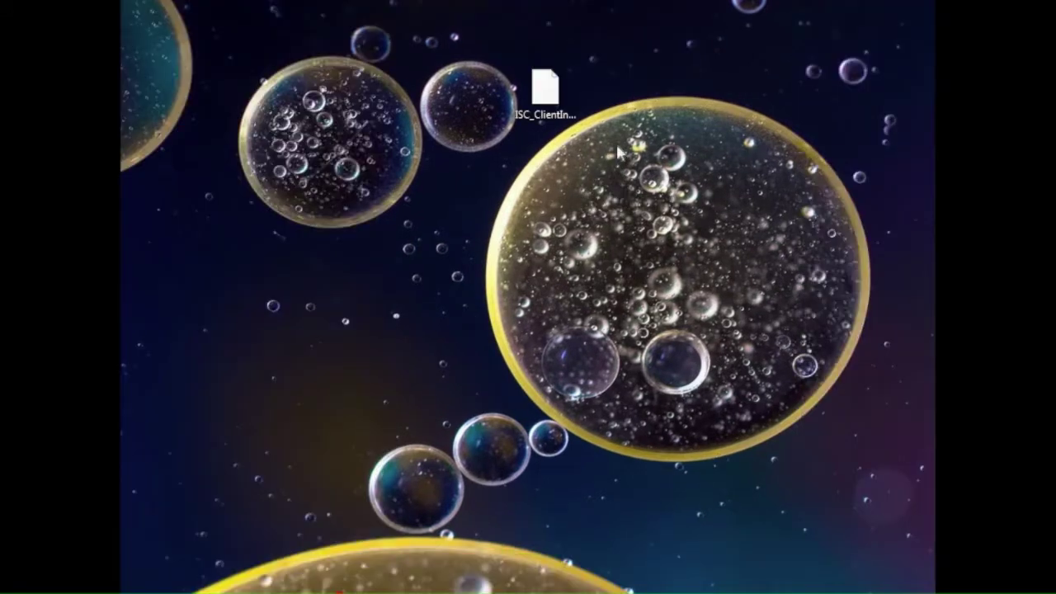
right_click(558, 123)
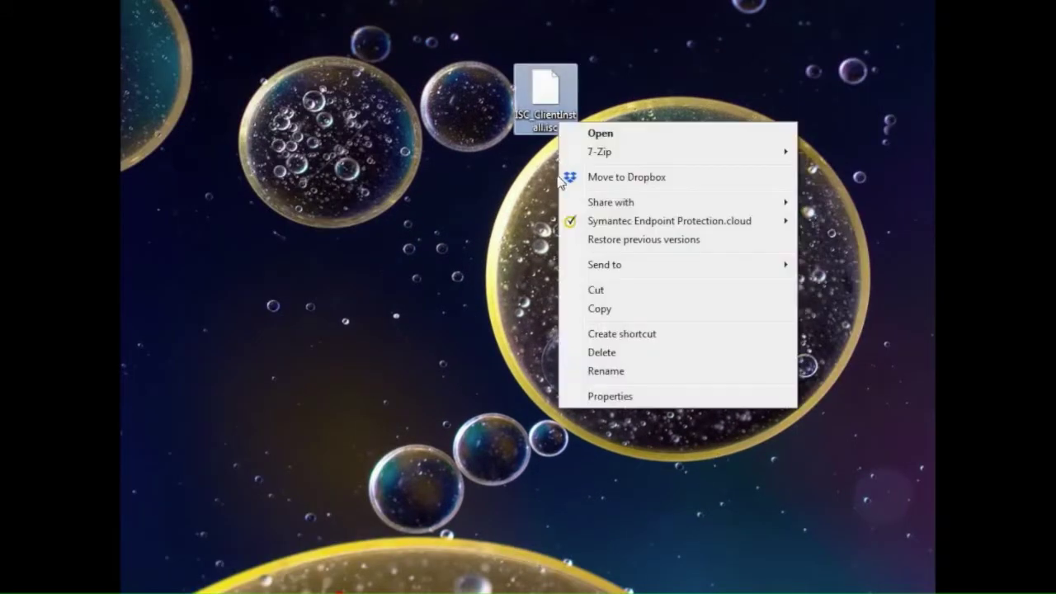
left_click(594, 375)
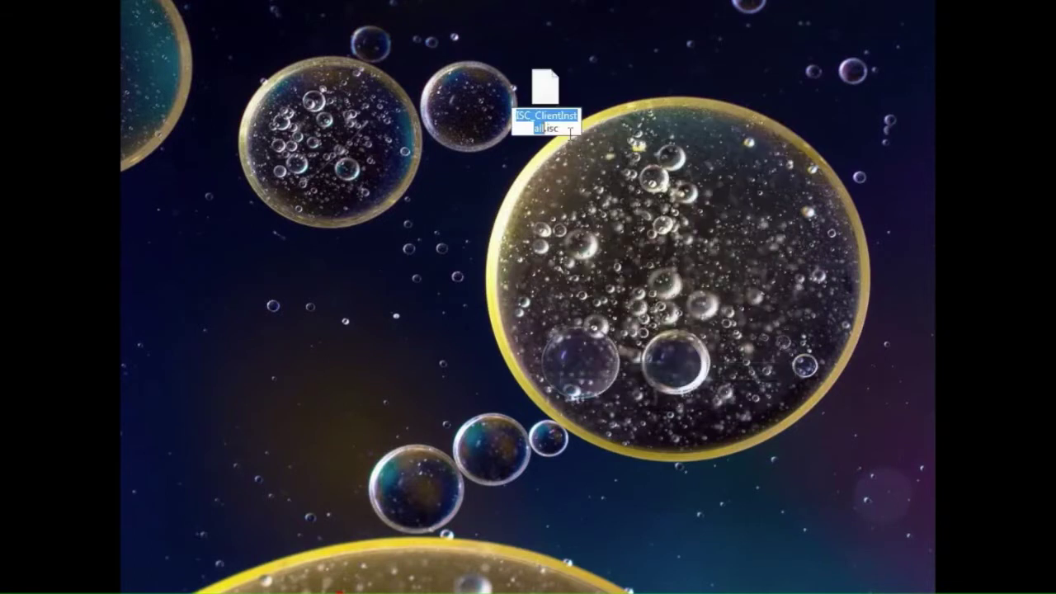
left_click(567, 132)
key("BackSpace")
key("BackSpace")
key("BackSpace")
type("exe")
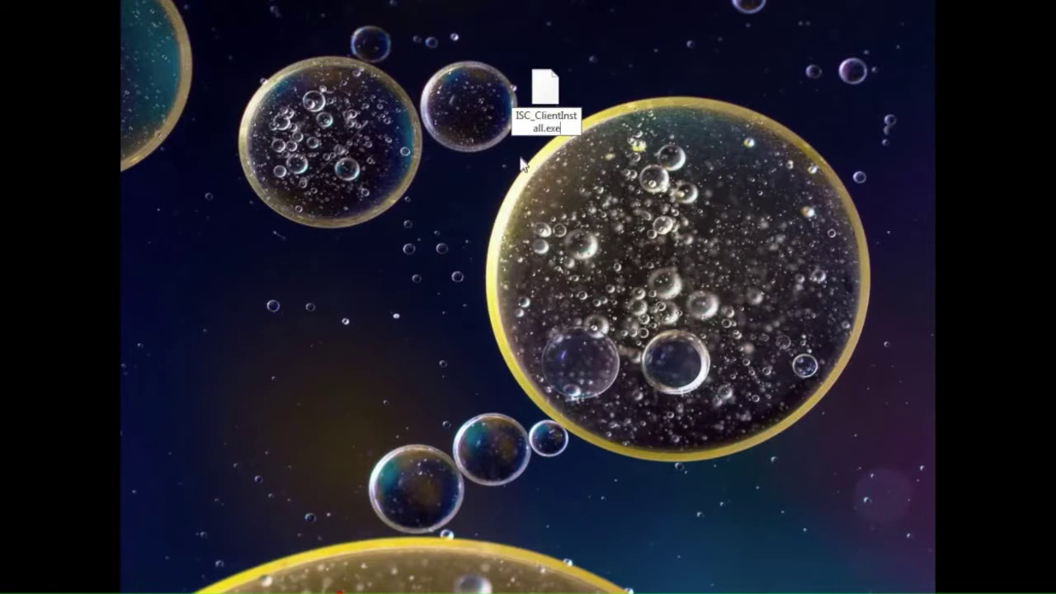
key("Return")
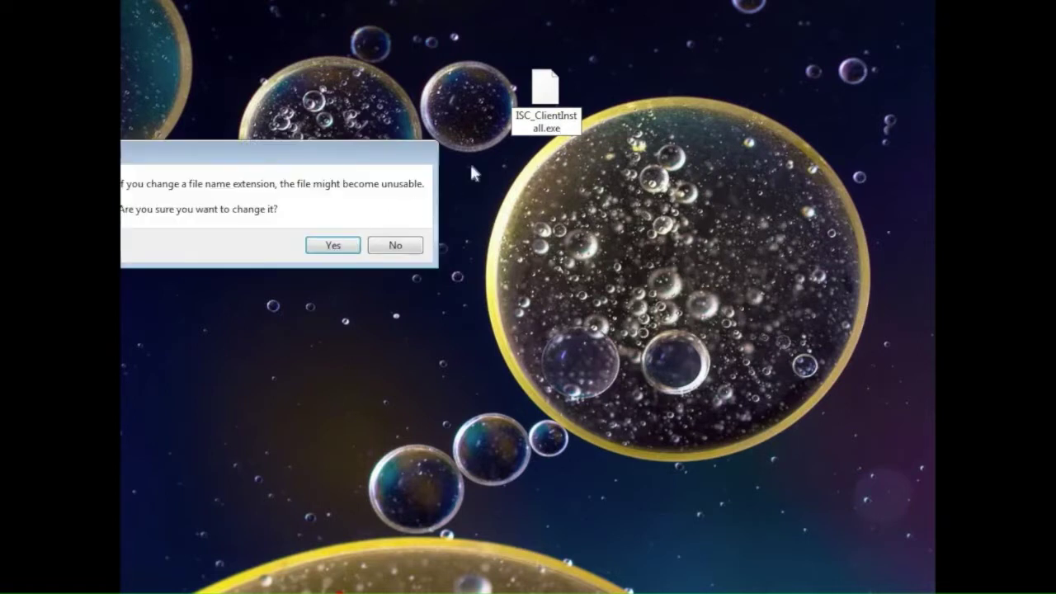
key("Return")
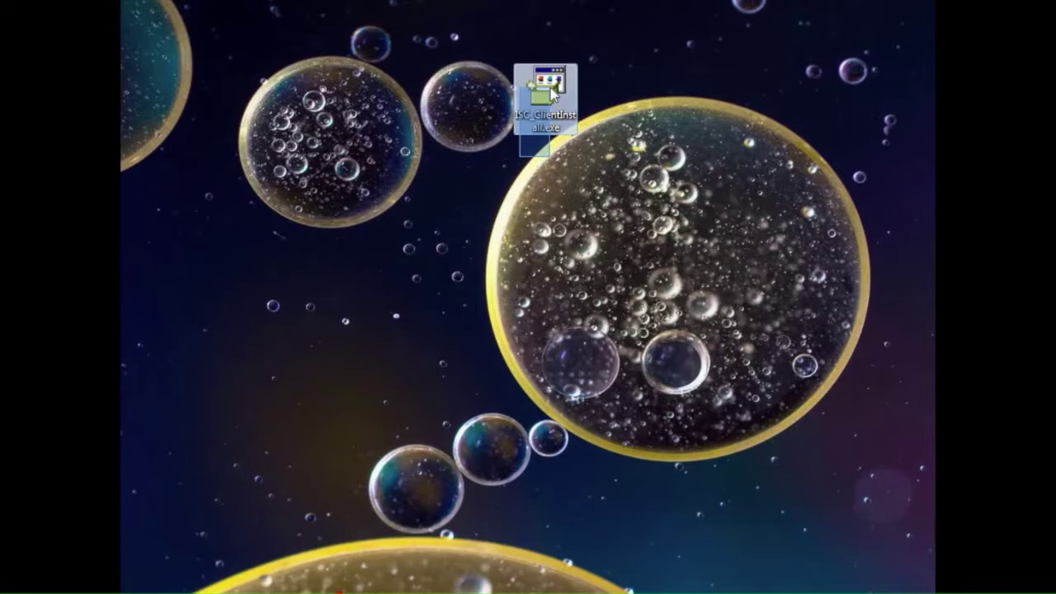
double_click(551, 91)
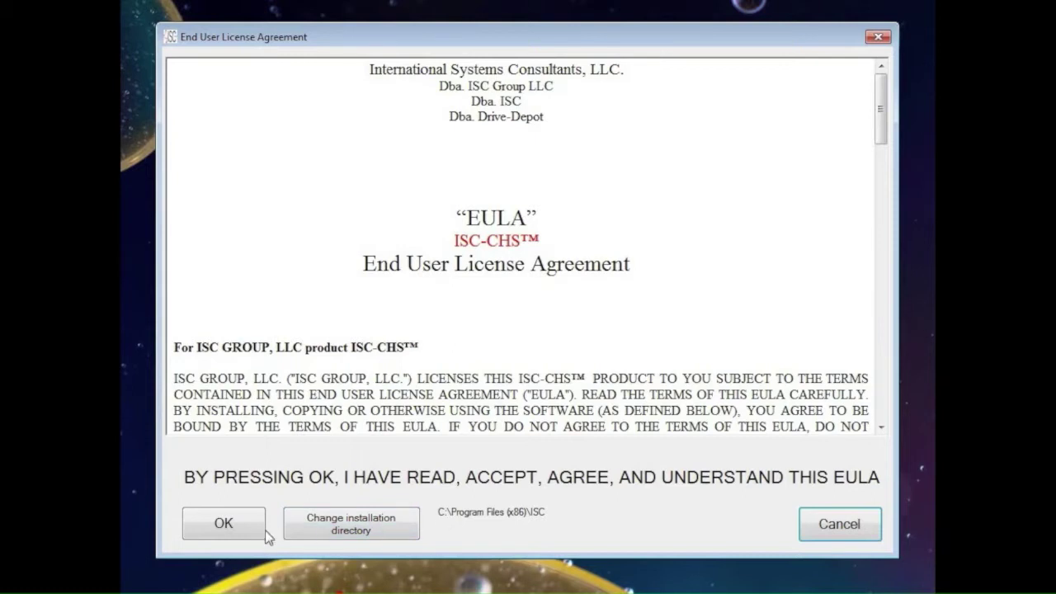
Step: Accept the license agreement to install the client, then launch it from the desktop icon
left_click(235, 523)
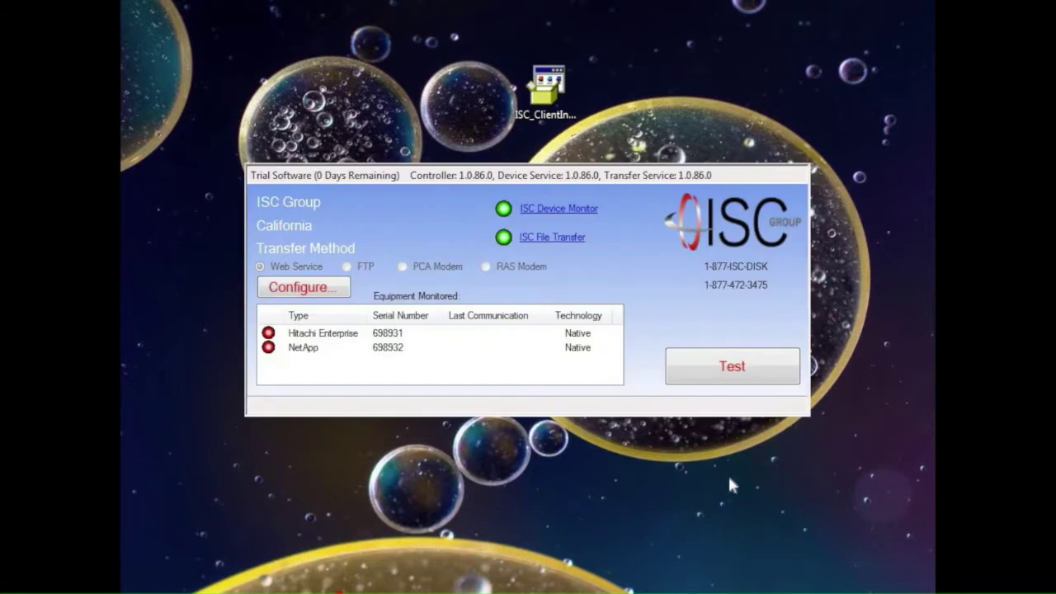
double_click(564, 103)
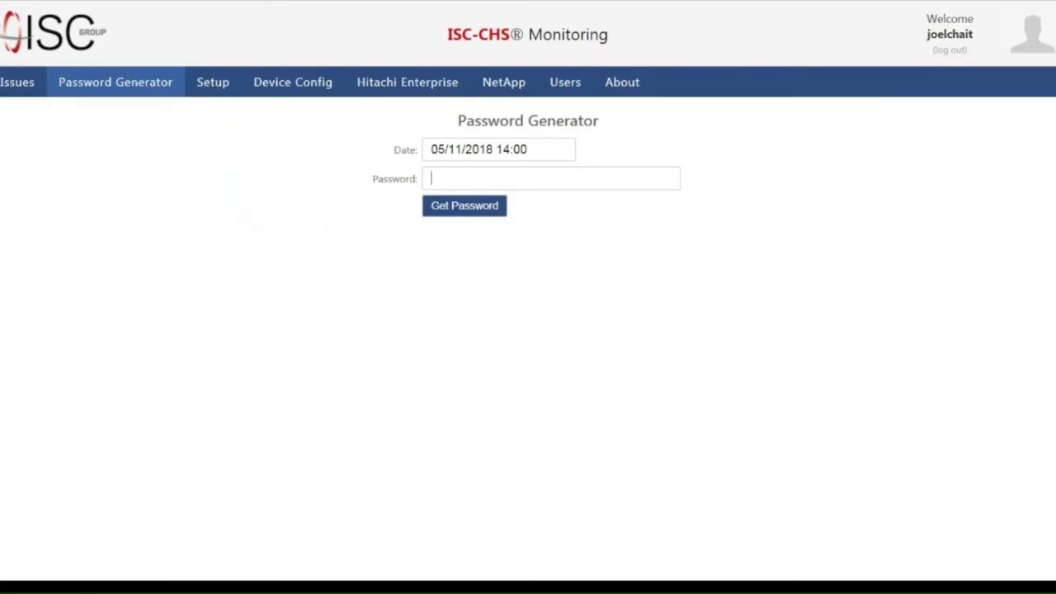
Step: Generate the admin password for 05/11/2018 14:00 and copy it
left_click(464, 205)
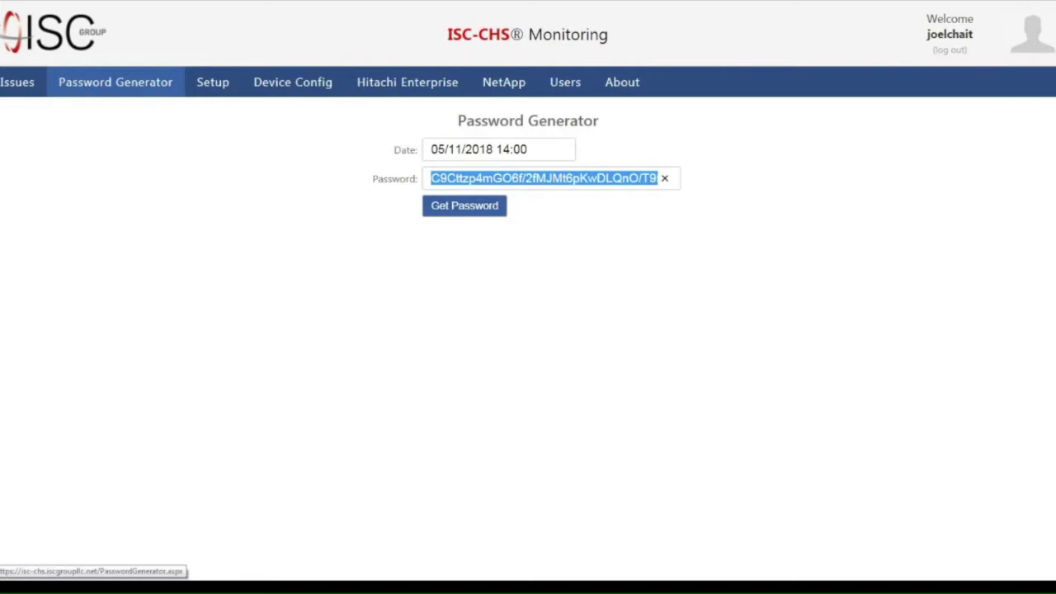
right_click(474, 178)
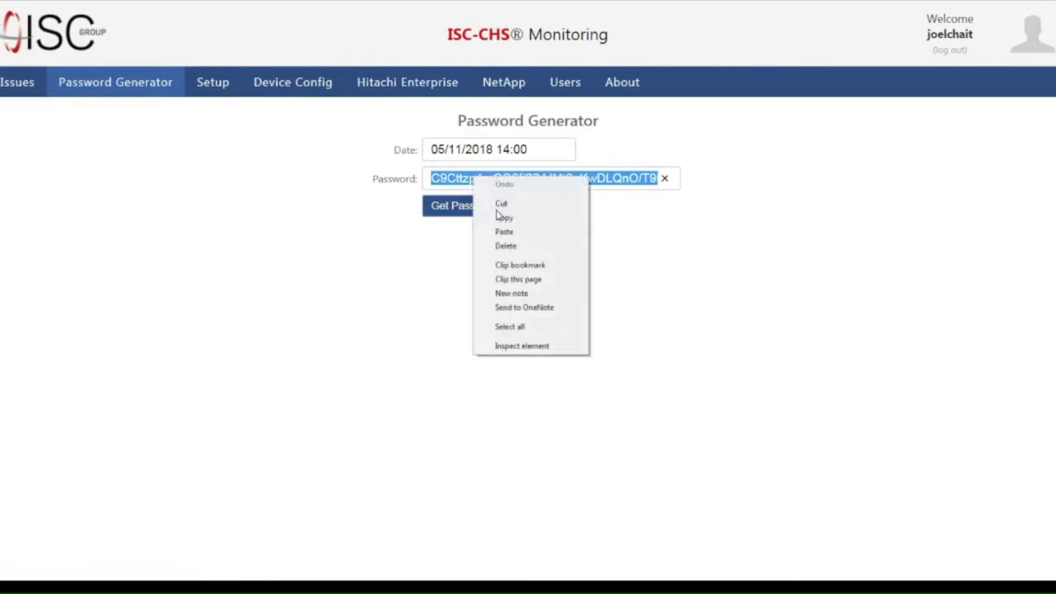
left_click(503, 217)
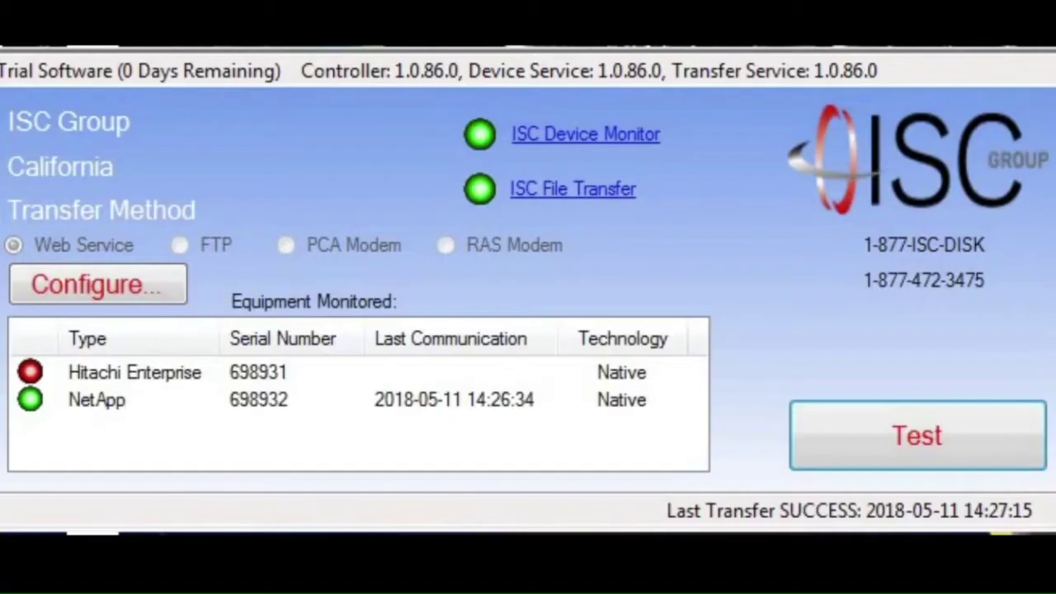
Step: Unlock admin access by pasting the generated password into the Admin Password field
left_click(973, 441)
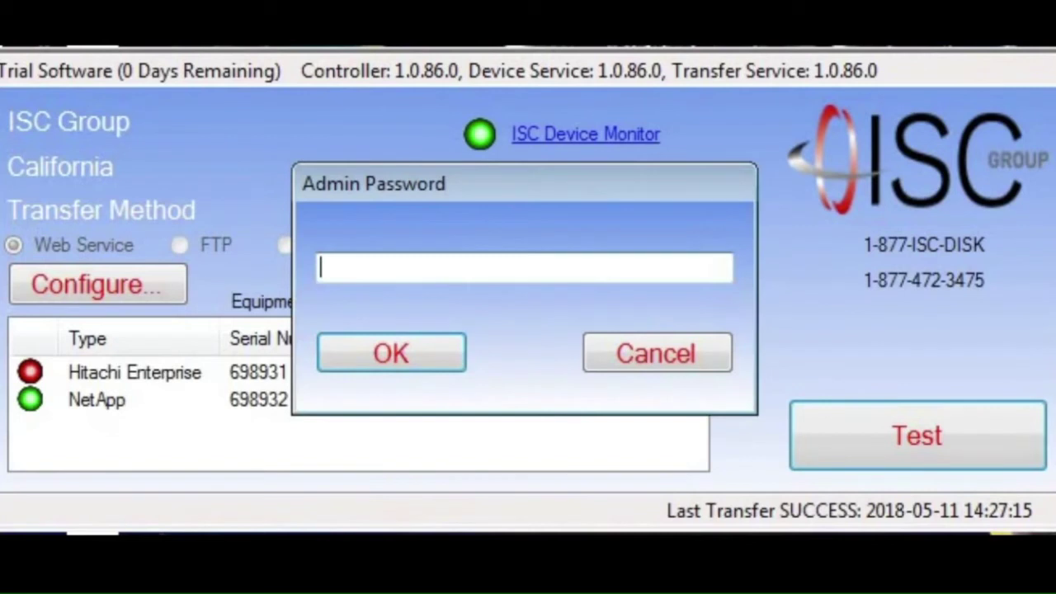
right_click(573, 262)
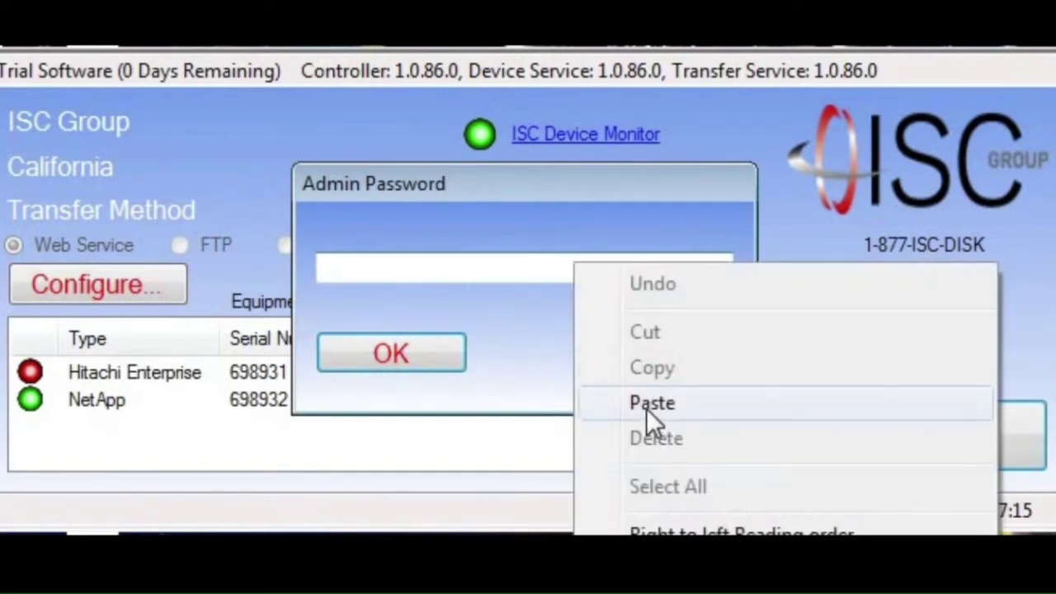
left_click(645, 404)
left_click(426, 364)
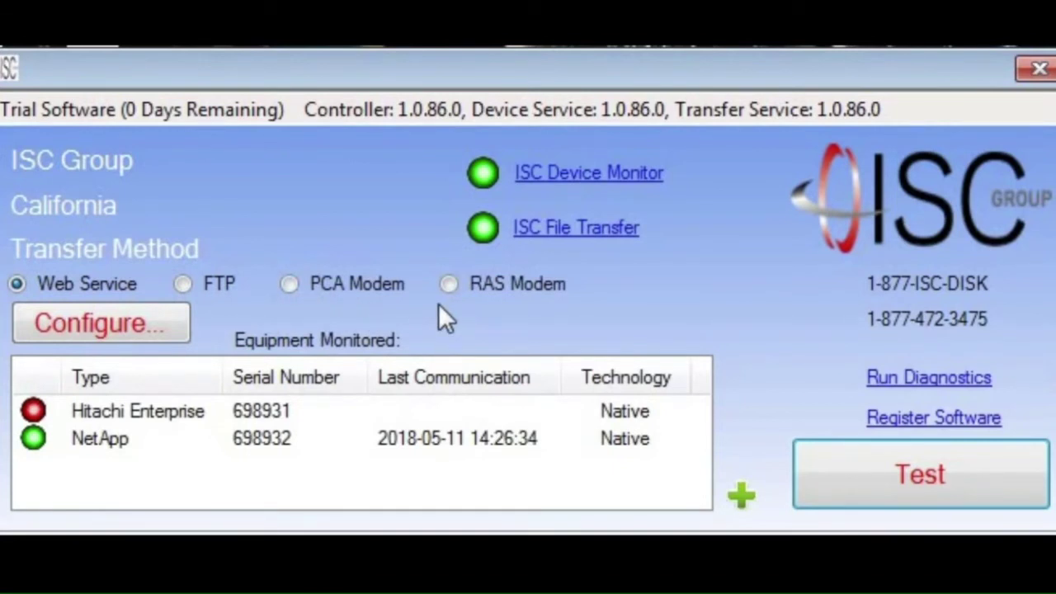
left_click(747, 497)
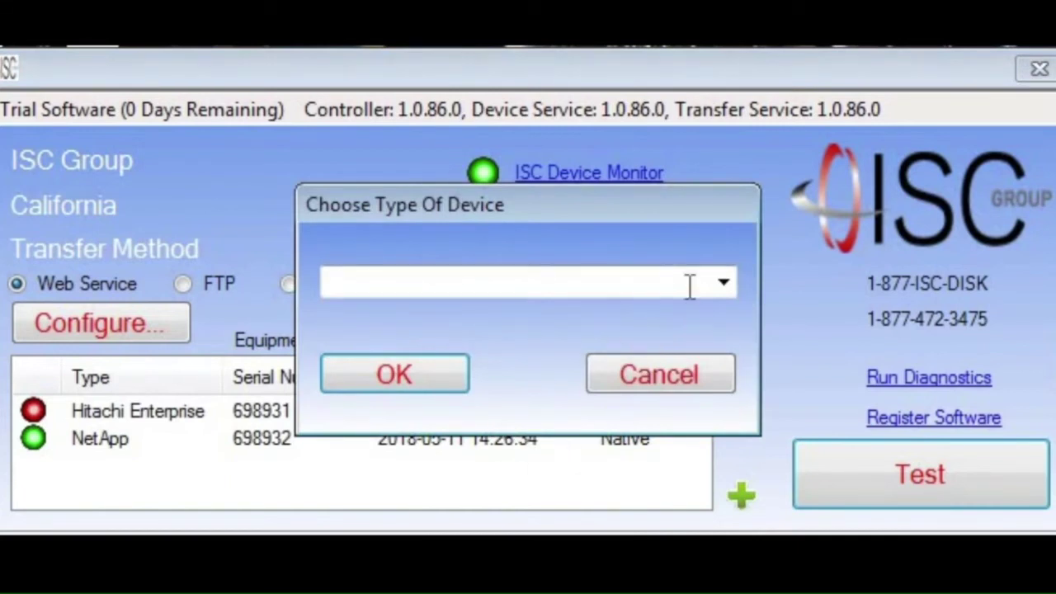
left_click(721, 283)
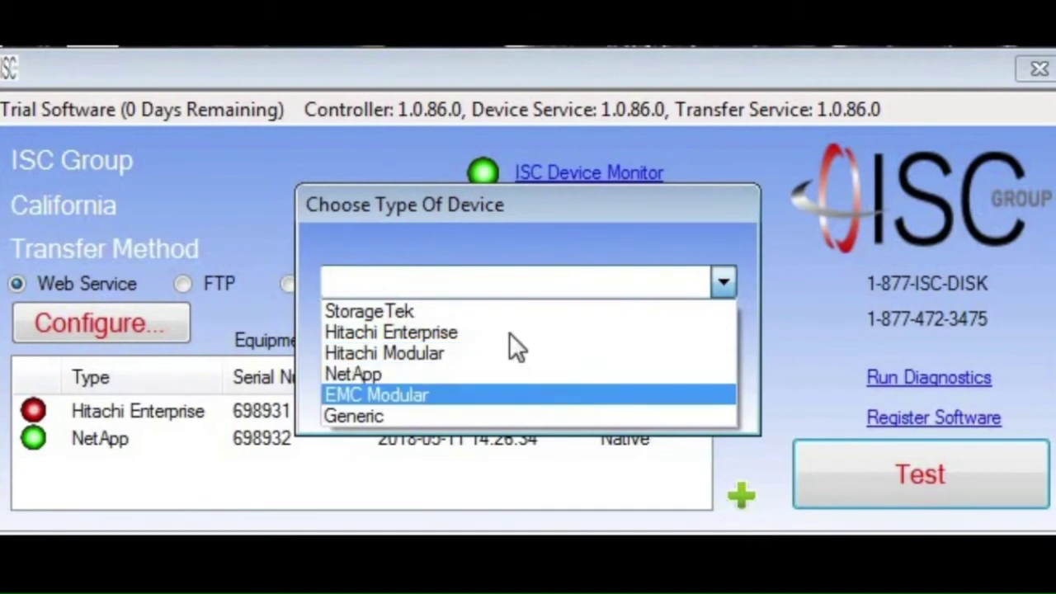
left_click(498, 311)
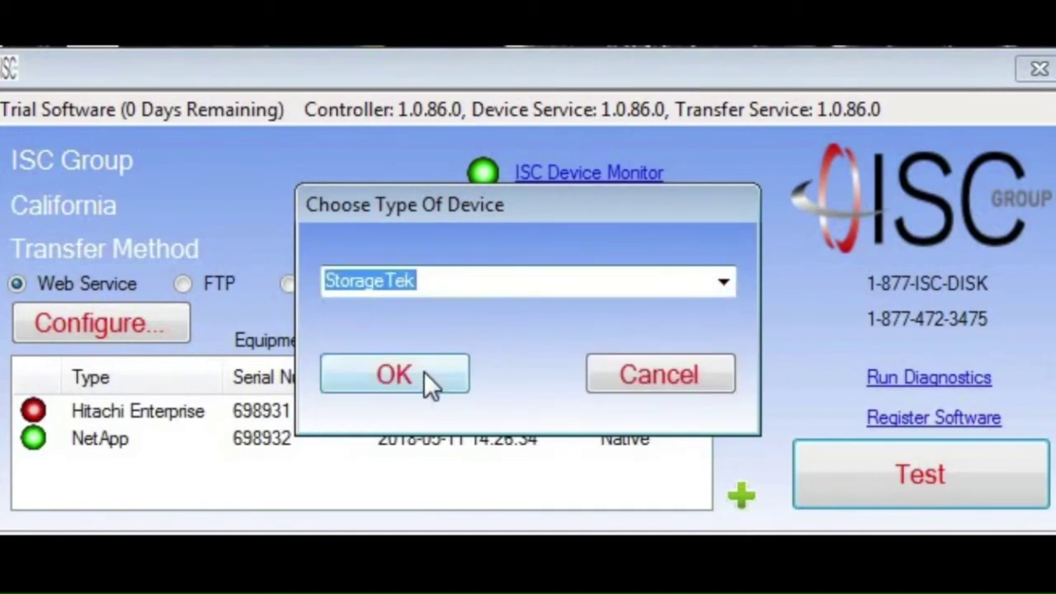
left_click(424, 371)
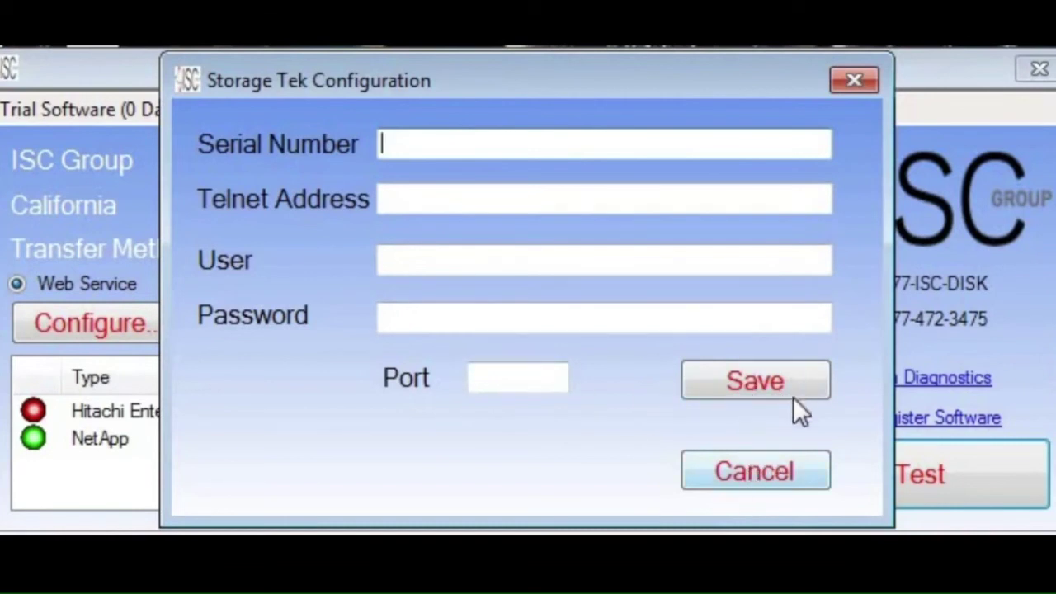
left_click(780, 461)
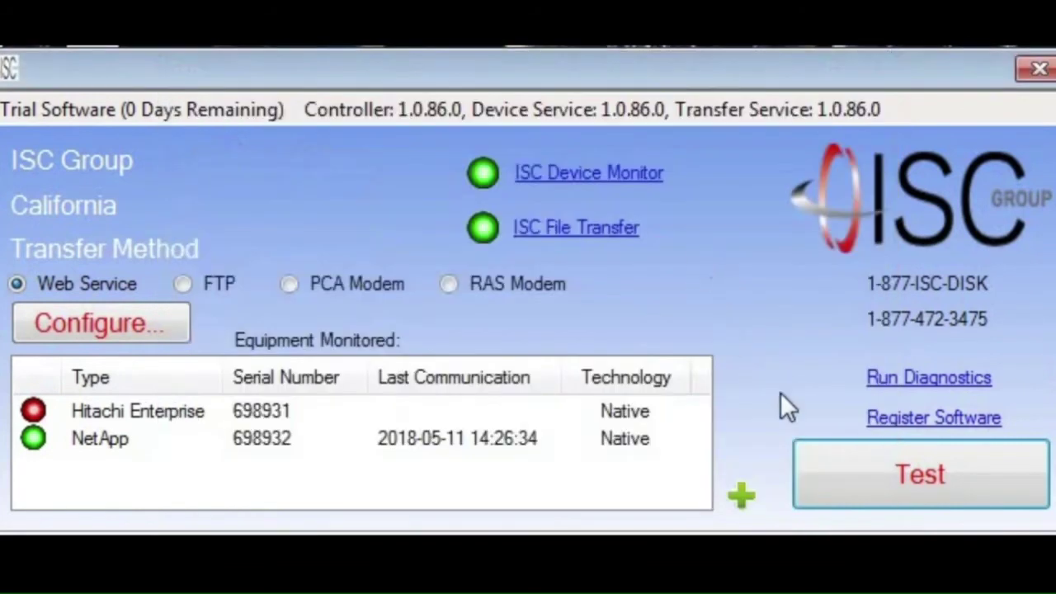
left_click(741, 491)
left_click(719, 280)
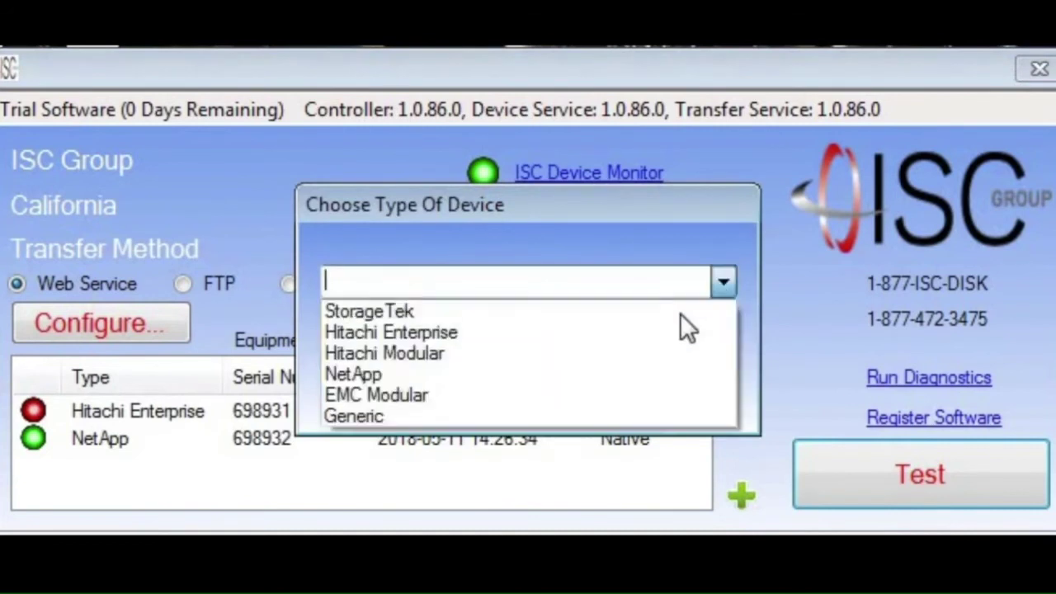
left_click(661, 332)
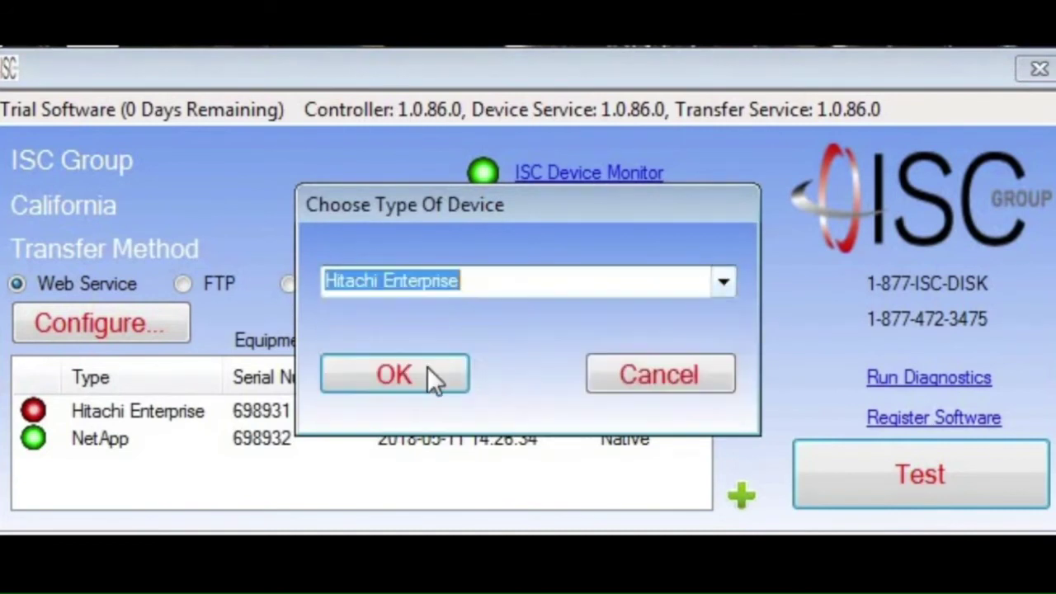
left_click(417, 372)
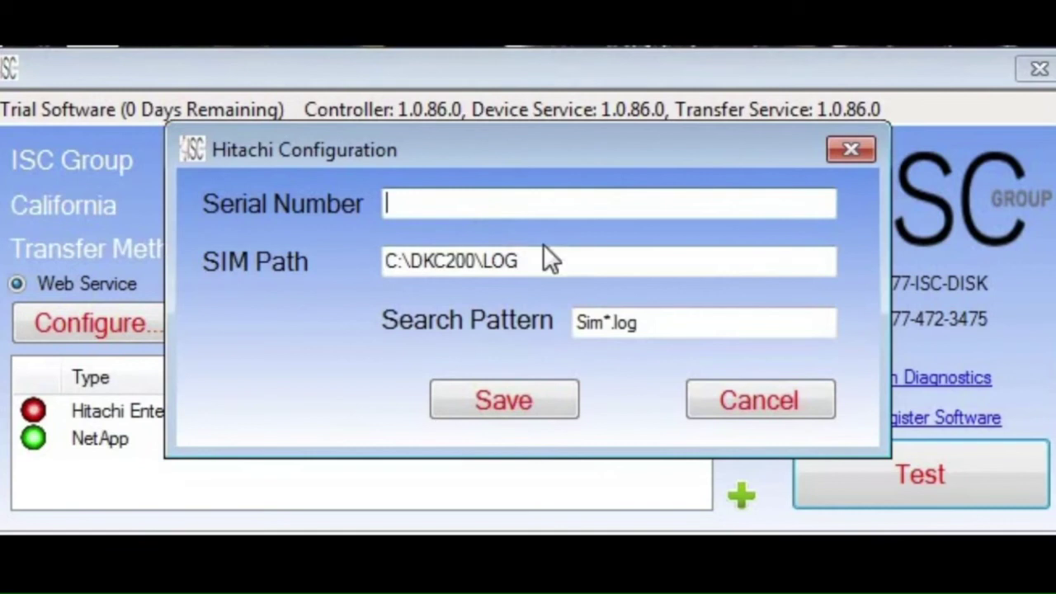
left_click(718, 400)
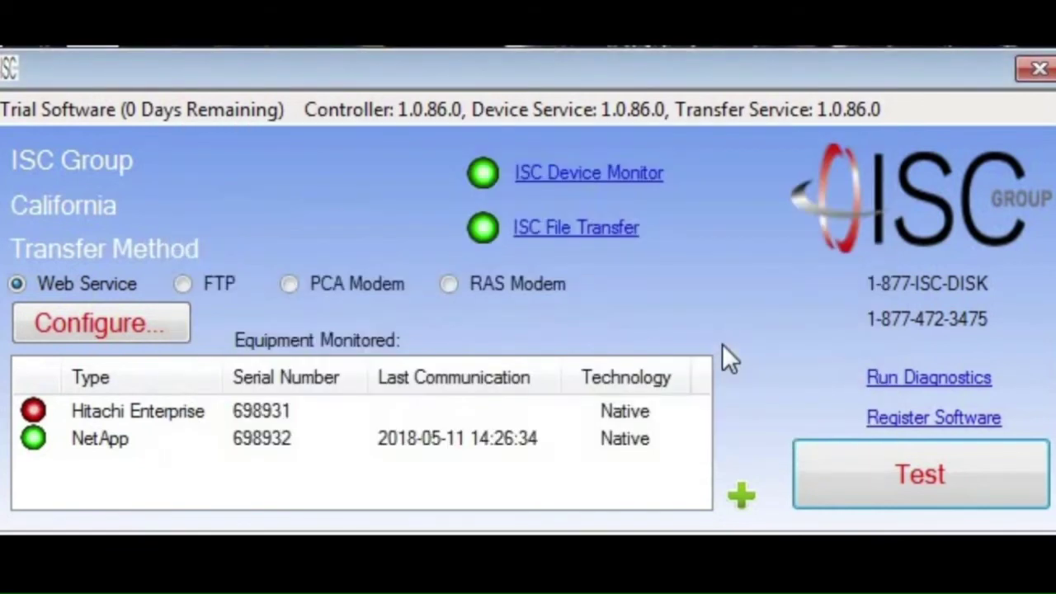